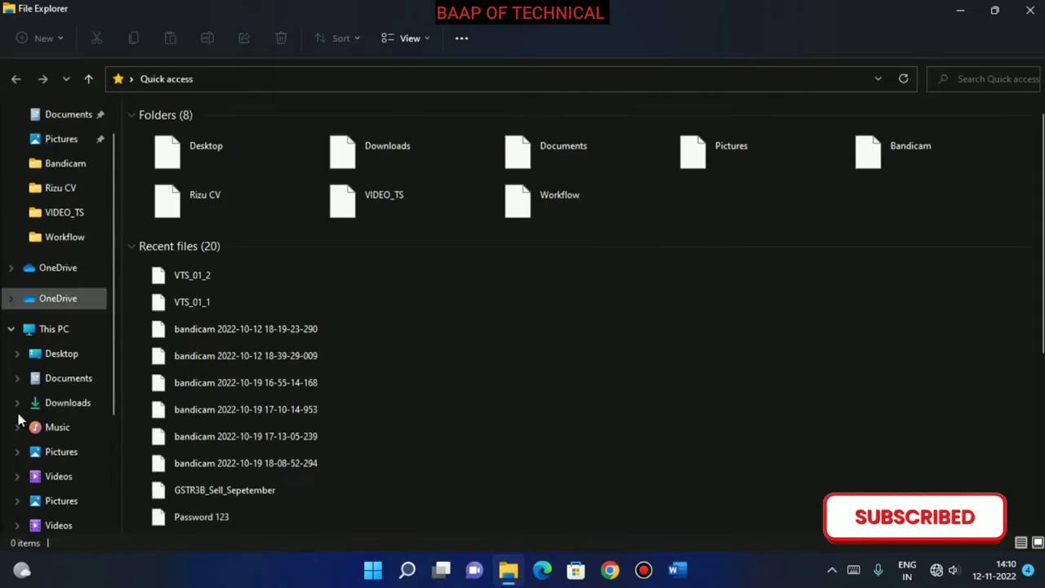
Step: Open the VIDEO_TS folder on the My DVD disc in drive D:
{"action": "left_click", "coordinate": [57, 330]}
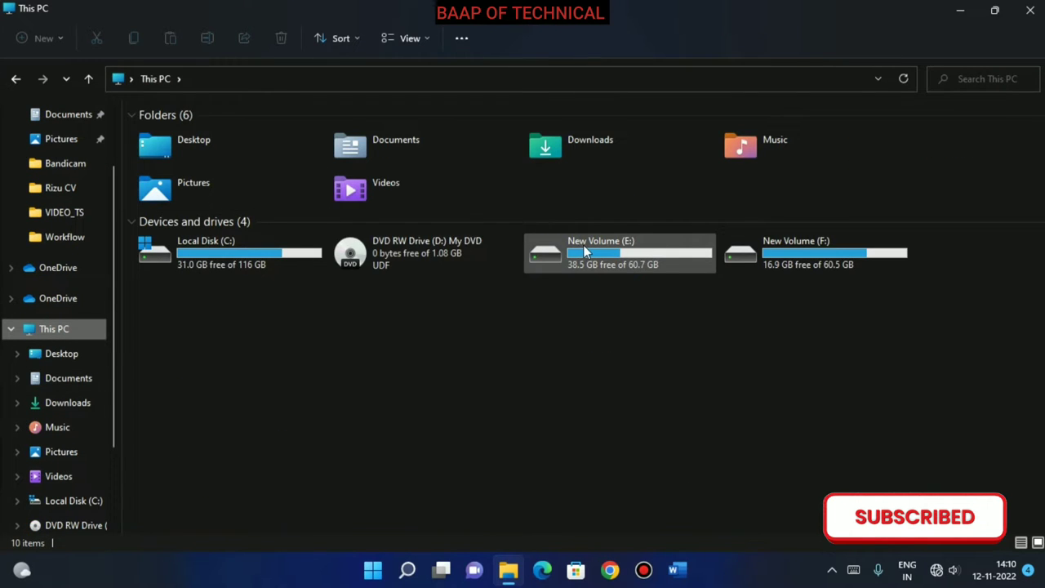
{"action": "right_click", "coordinate": [467, 250]}
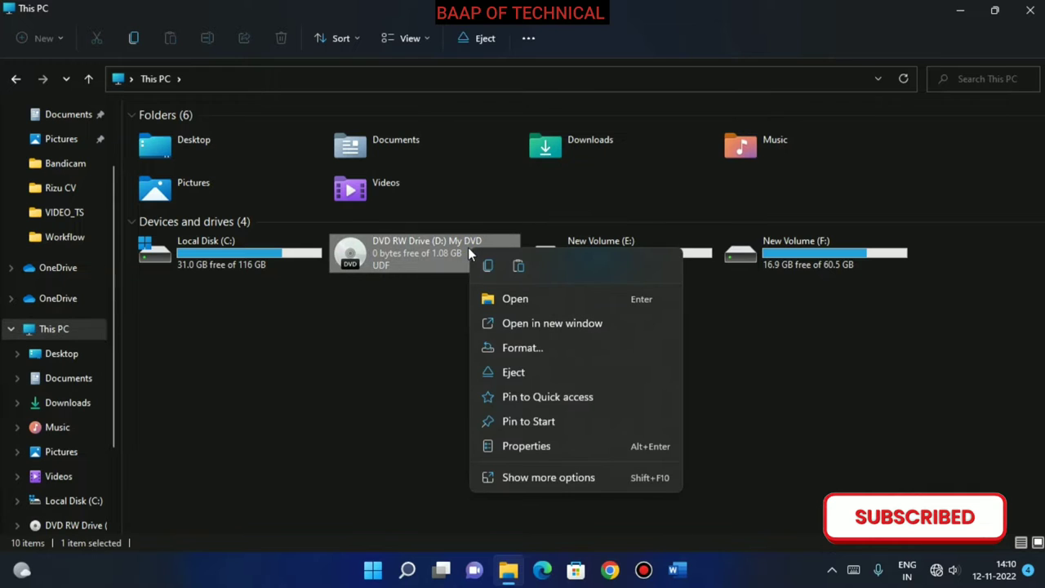
{"action": "left_click", "coordinate": [515, 300]}
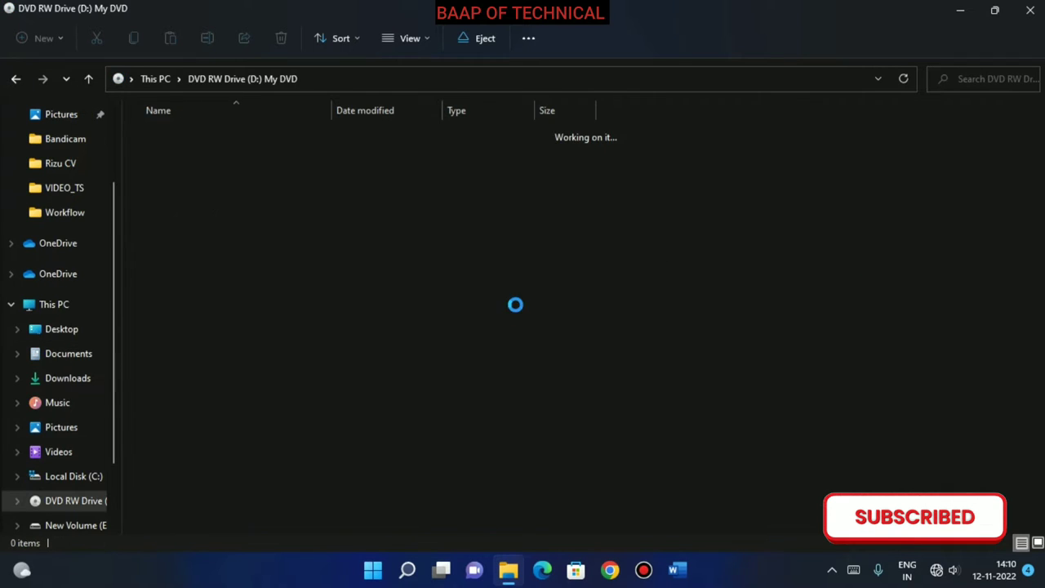
{"action": "right_click", "coordinate": [232, 186]}
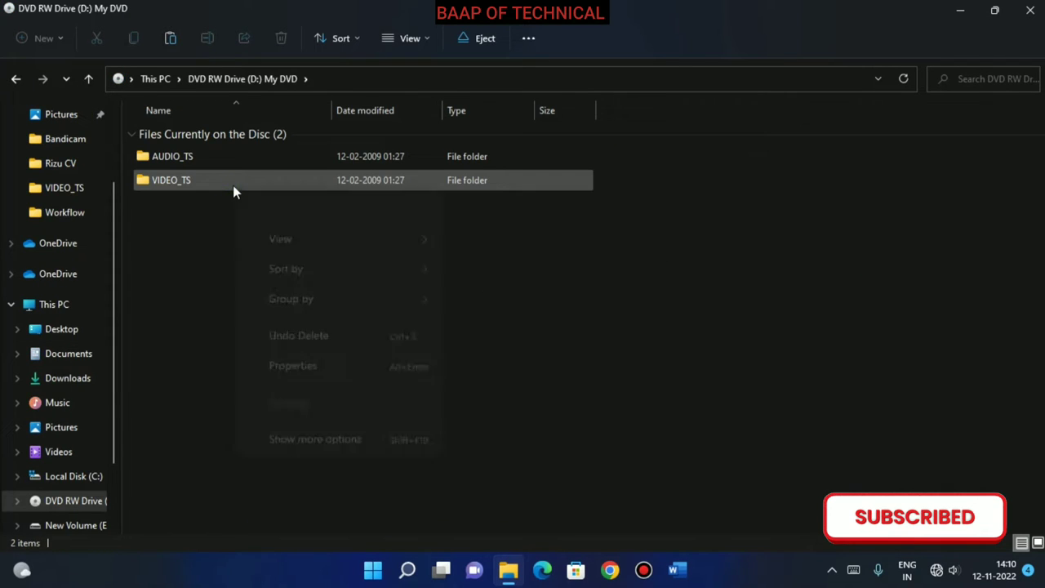
{"action": "left_click", "coordinate": [193, 187]}
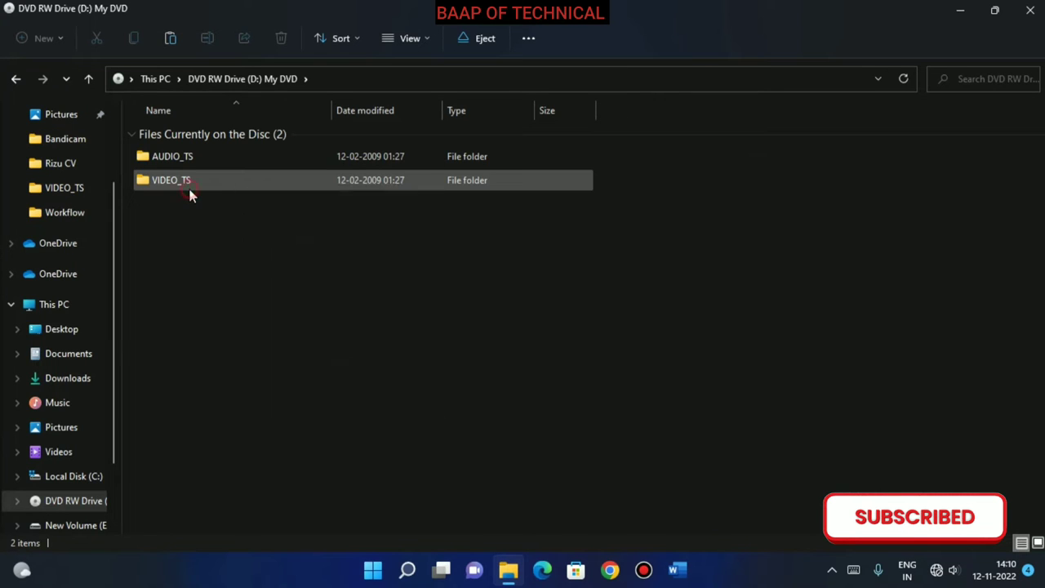
{"action": "double_click", "coordinate": [192, 188]}
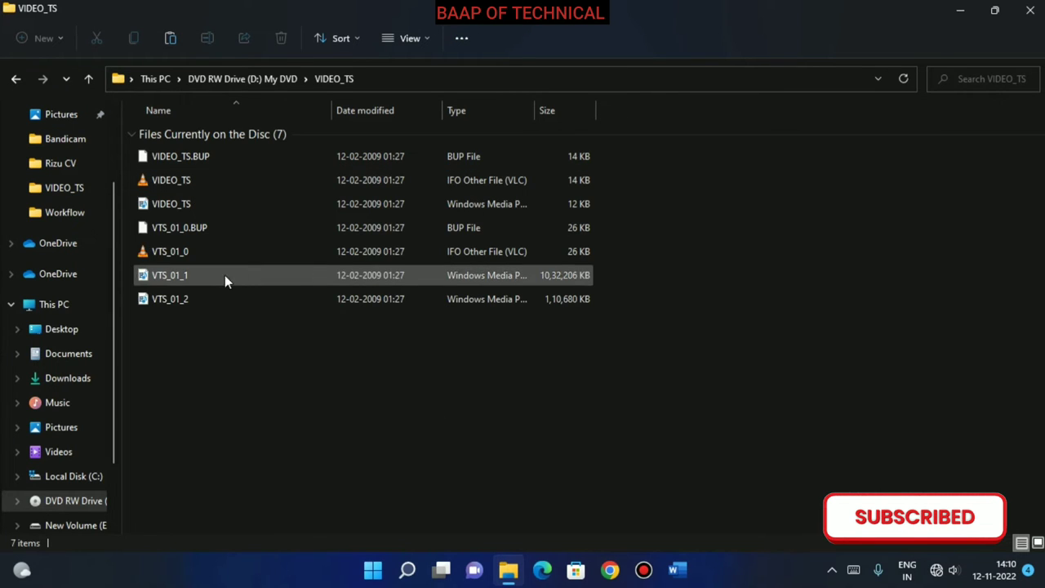
Step: Try to play VTS_01_1 and VTS_01_2 in Windows Media Player, closing the player after each, and close the folder window
{"action": "left_click", "coordinate": [467, 281]}
{"action": "double_click", "coordinate": [466, 282]}
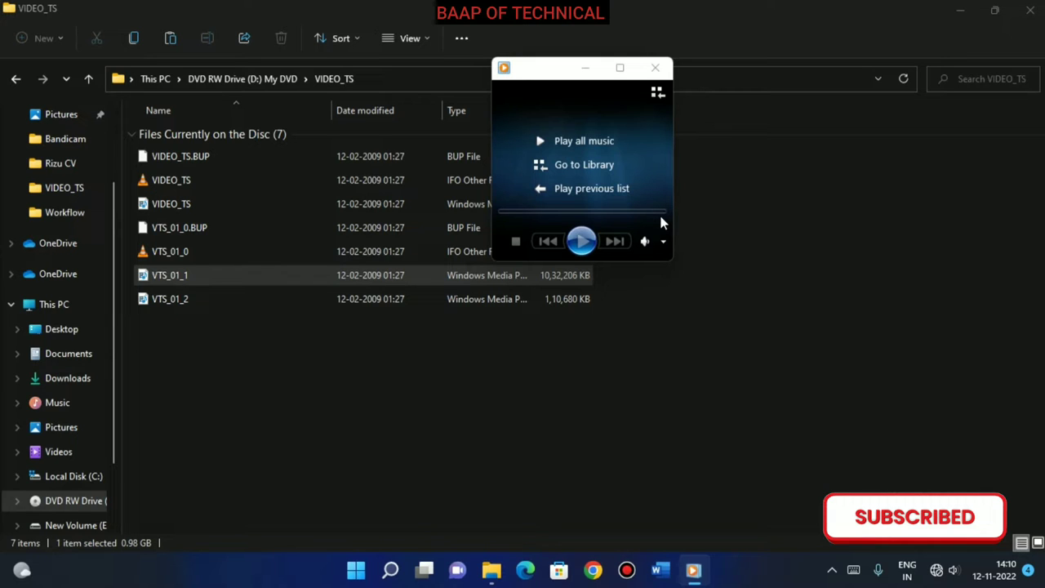
{"action": "left_click", "coordinate": [655, 68]}
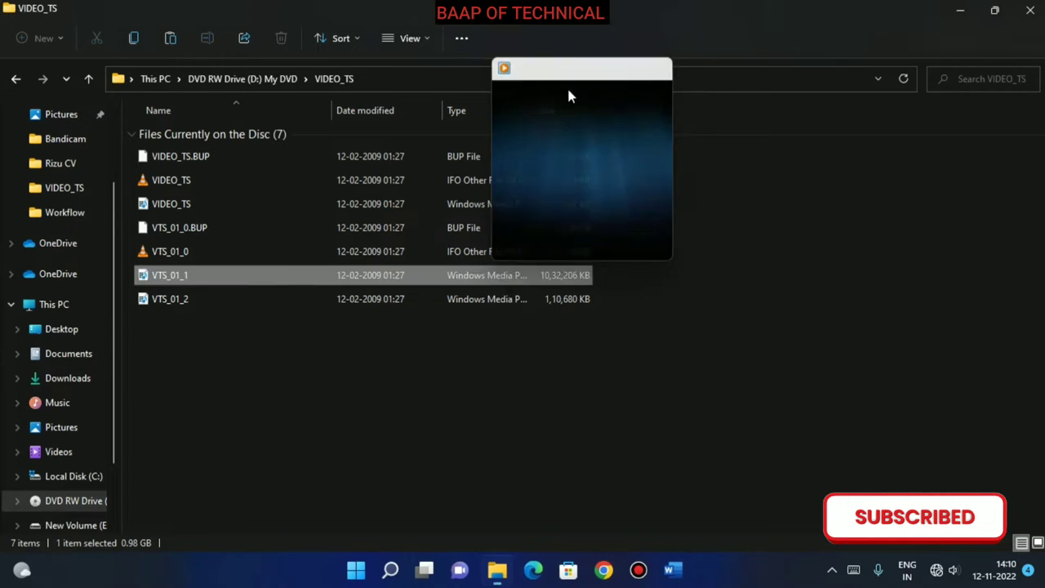
{"action": "left_click", "coordinate": [355, 299]}
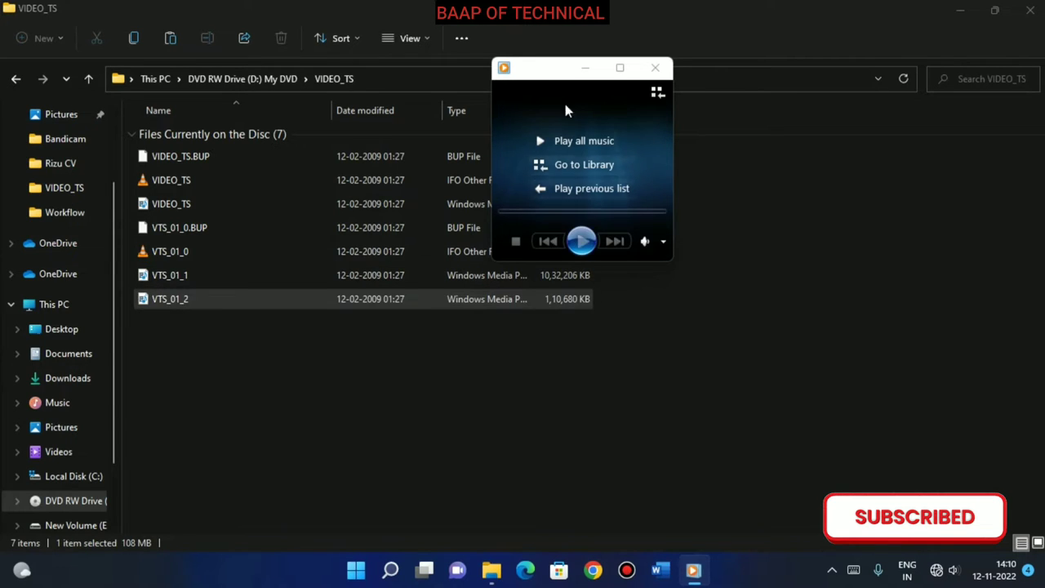
{"action": "left_click", "coordinate": [656, 68]}
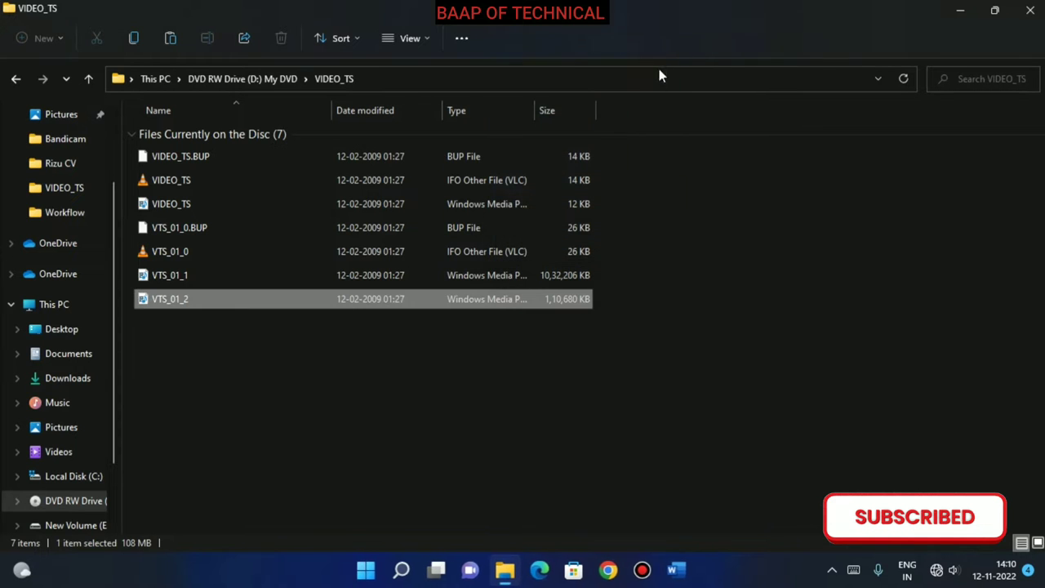
{"action": "left_click", "coordinate": [1031, 12]}
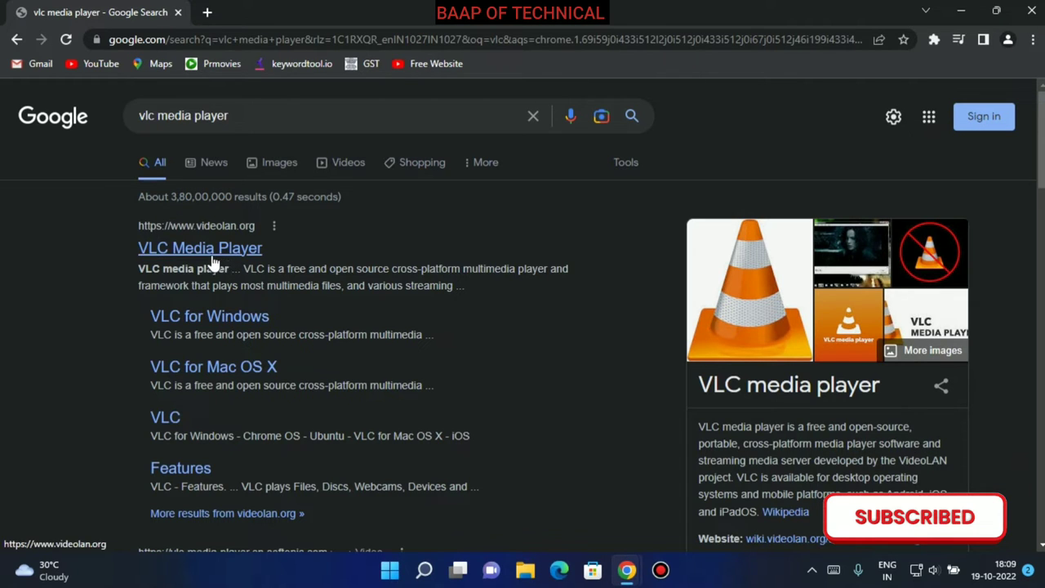
Step: Download VLC media player for Windows from the Softonic page in the search results
{"action": "scroll", "coordinate": [274, 294], "scroll_direction": "down", "scroll_amount": 2}
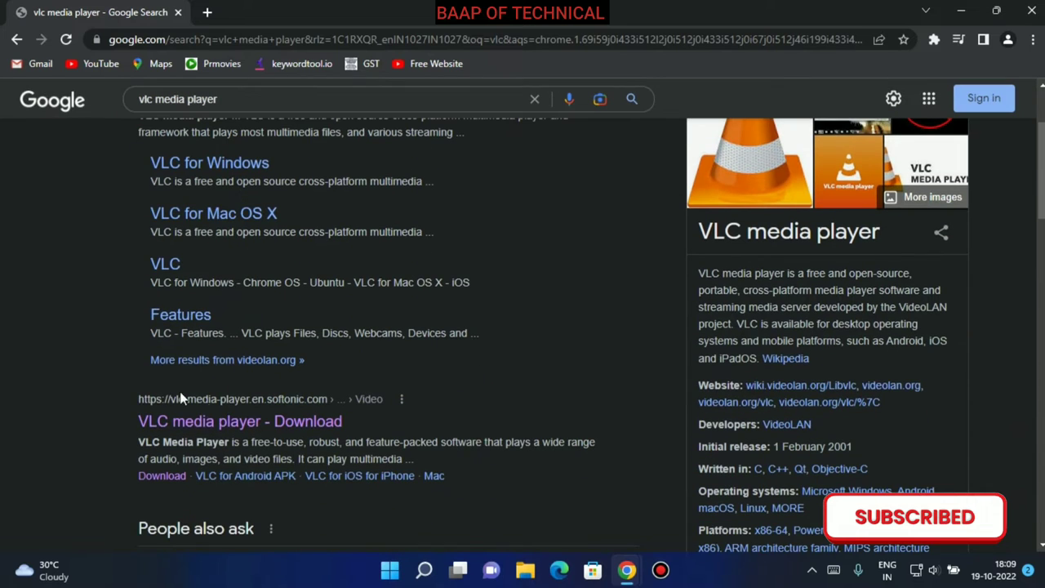
{"action": "left_click", "coordinate": [227, 432]}
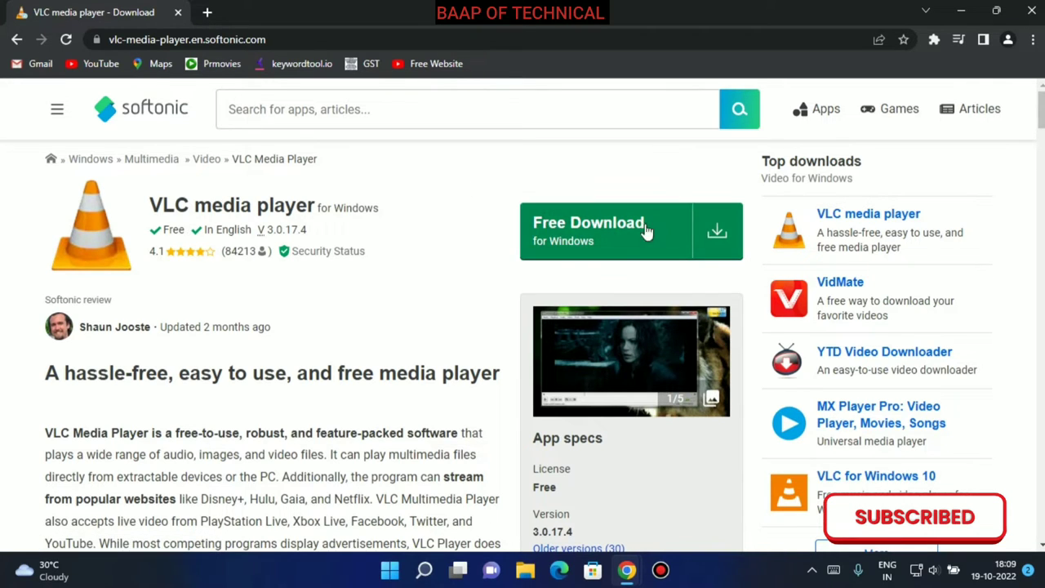
{"action": "left_click", "coordinate": [616, 245]}
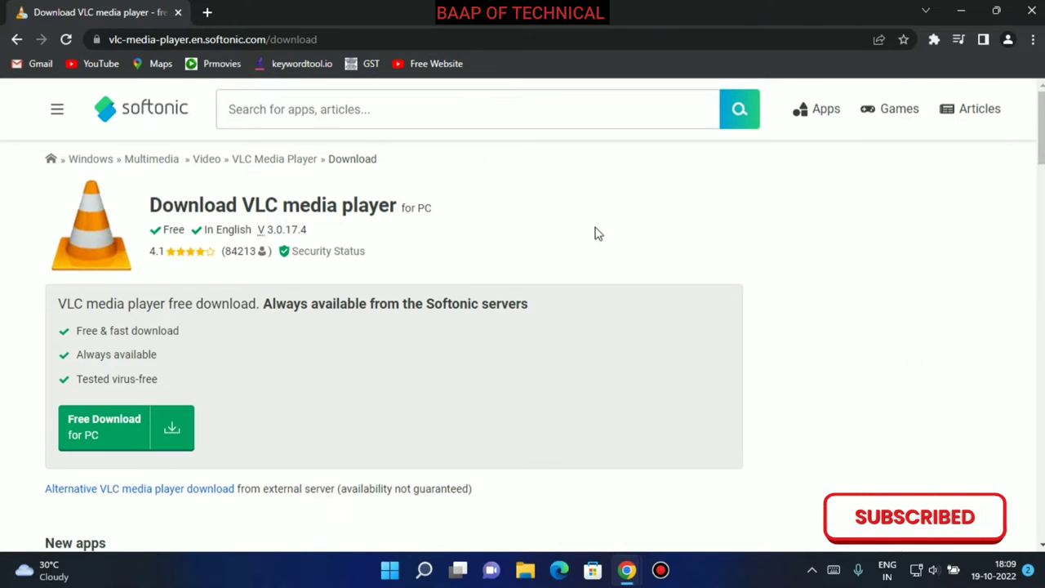
{"action": "left_click", "coordinate": [95, 437]}
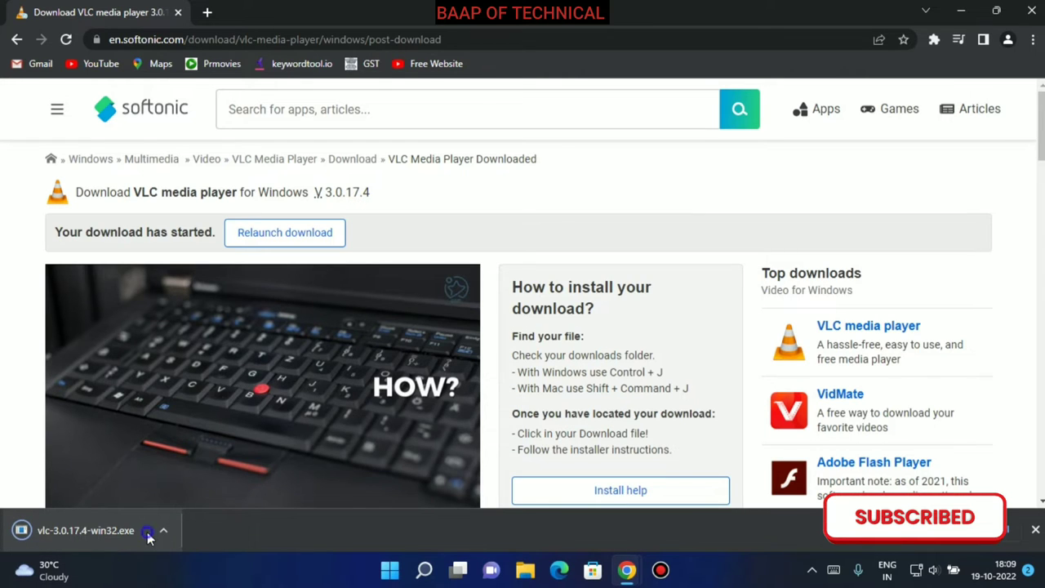
Step: Set the vlc-3.0.17.4-win32.exe download to open when done and minimize the browser window
{"action": "right_click", "coordinate": [147, 532]}
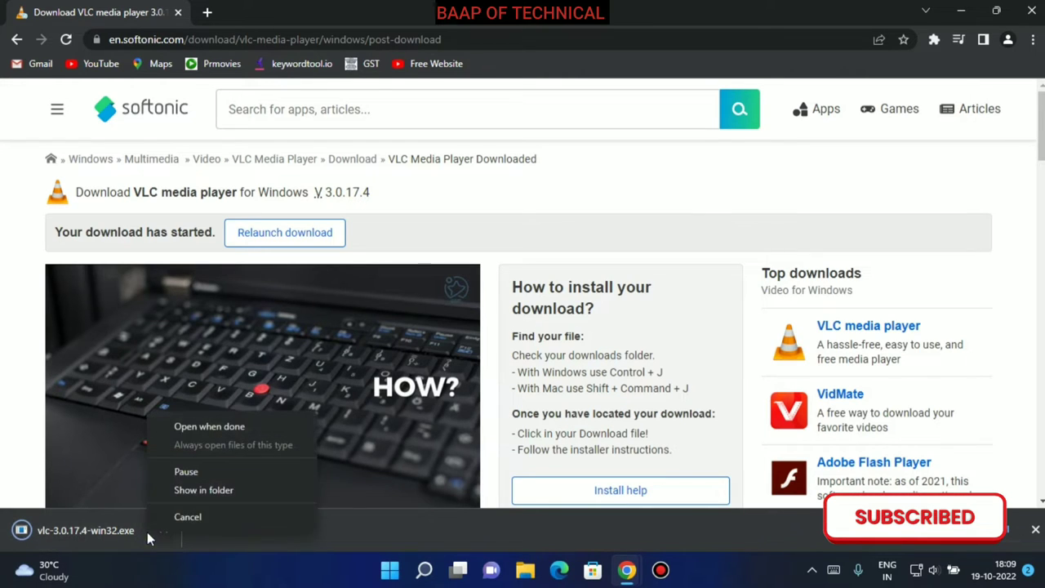
{"action": "left_click", "coordinate": [193, 428]}
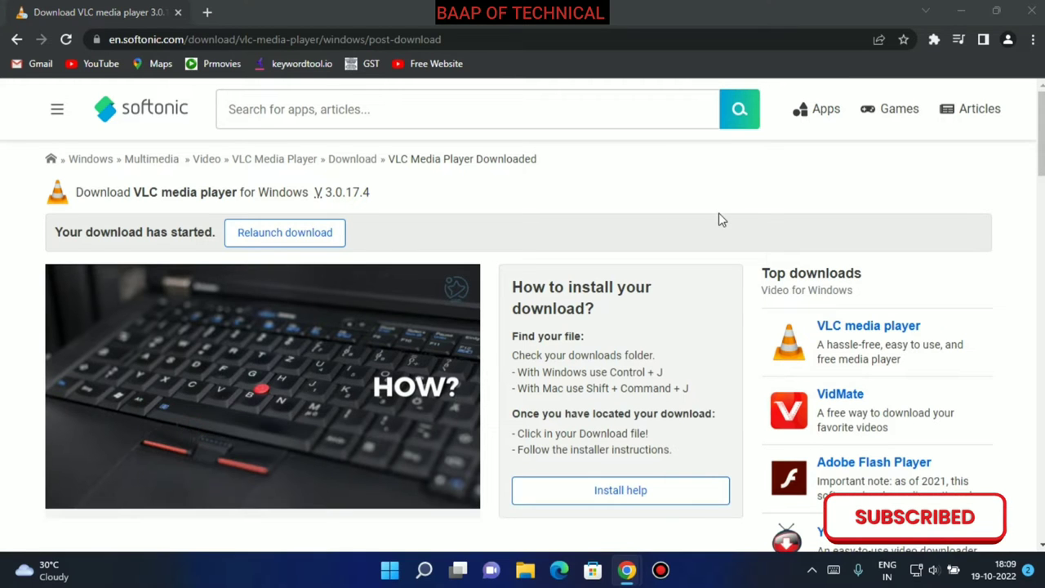
{"action": "left_click", "coordinate": [997, 12]}
{"action": "left_click", "coordinate": [879, 135]}
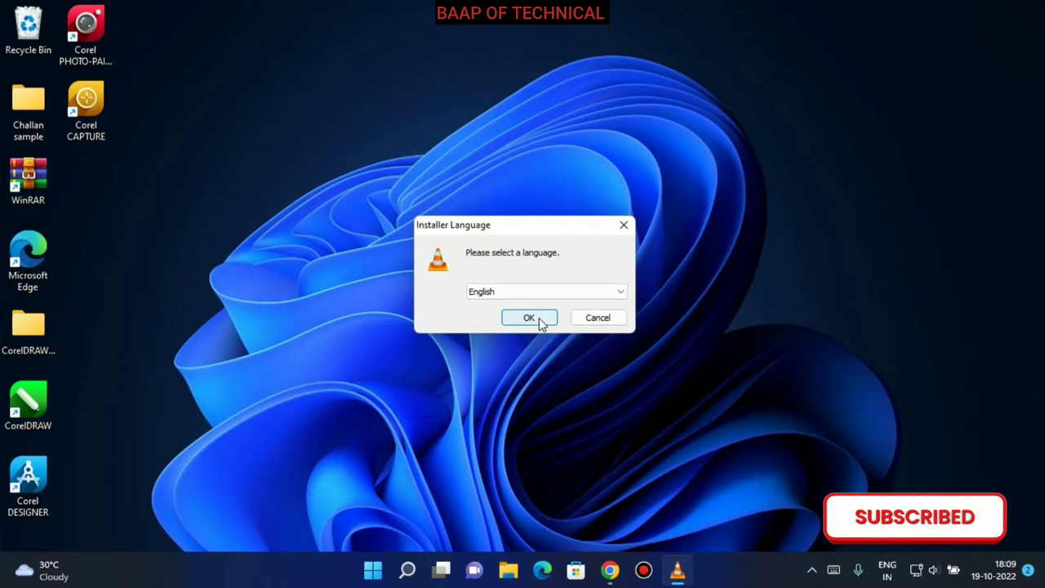
Step: Install VLC media player in English with the default components in C:\Program Files (x86)\VideoLAN\VLC, and run it on finishing
{"action": "left_click", "coordinate": [529, 318]}
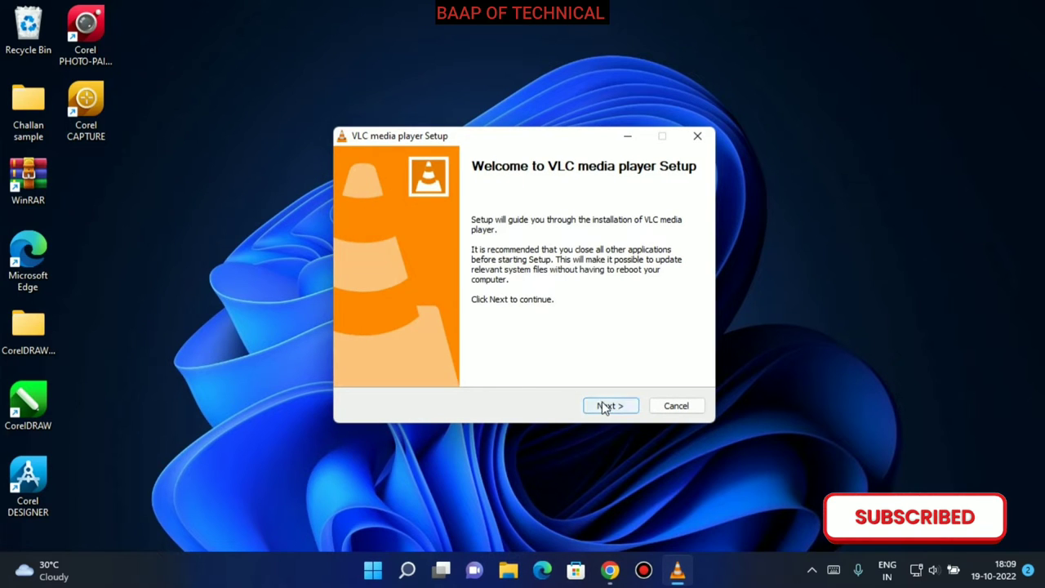
{"action": "left_click", "coordinate": [606, 407]}
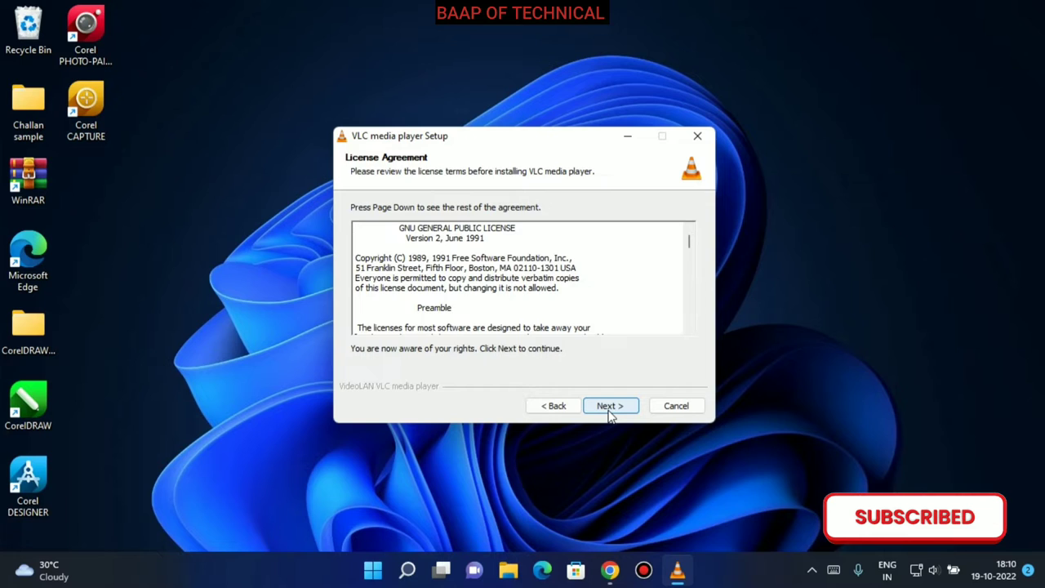
{"action": "left_click", "coordinate": [610, 412]}
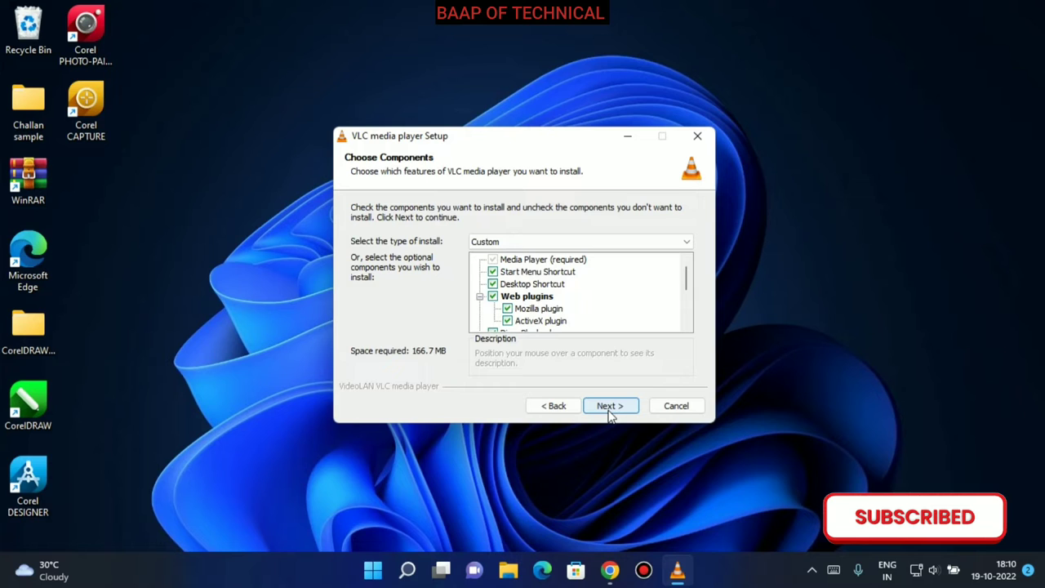
{"action": "left_click", "coordinate": [608, 413]}
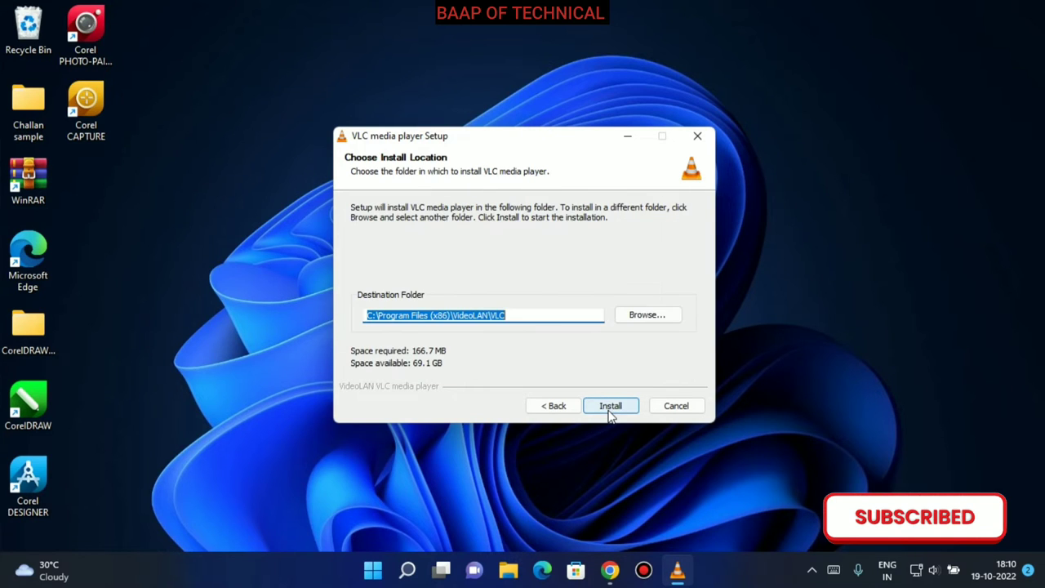
{"action": "left_click", "coordinate": [611, 415]}
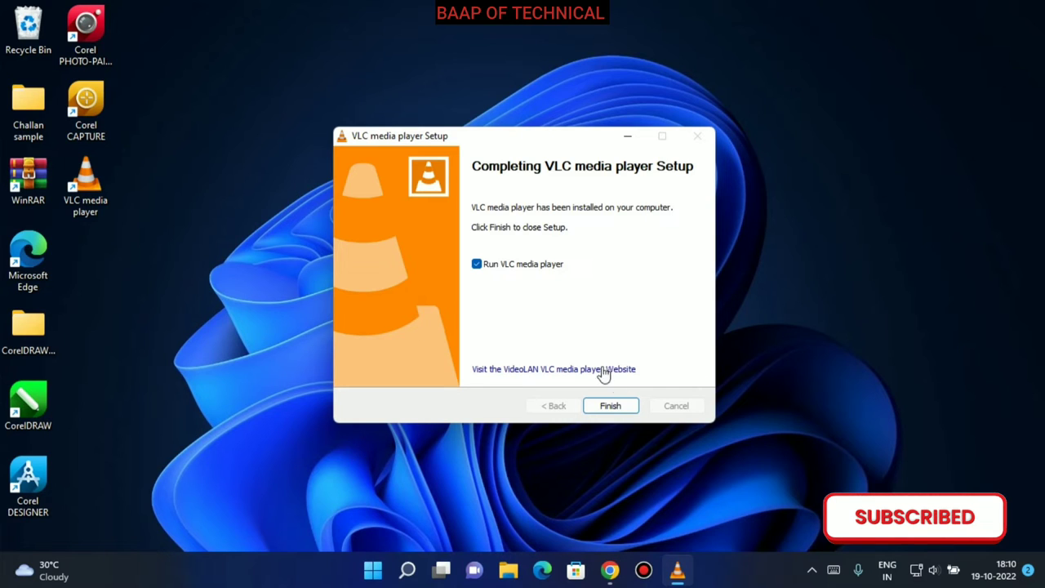
{"action": "left_click", "coordinate": [615, 414]}
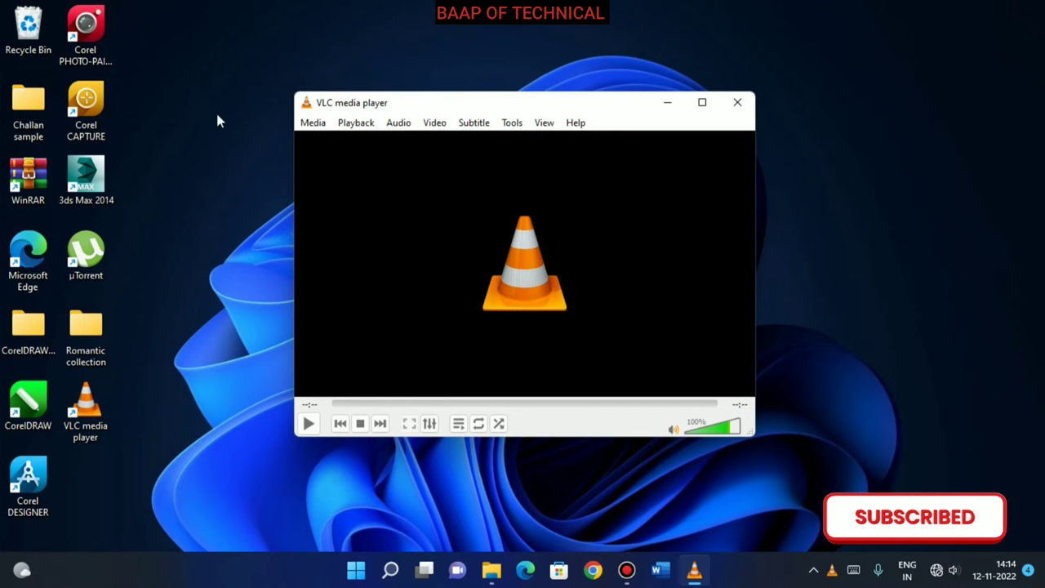
Step: Play the DVD in disc device D:\ - My DVD with VLC media player
{"action": "left_click", "coordinate": [314, 127]}
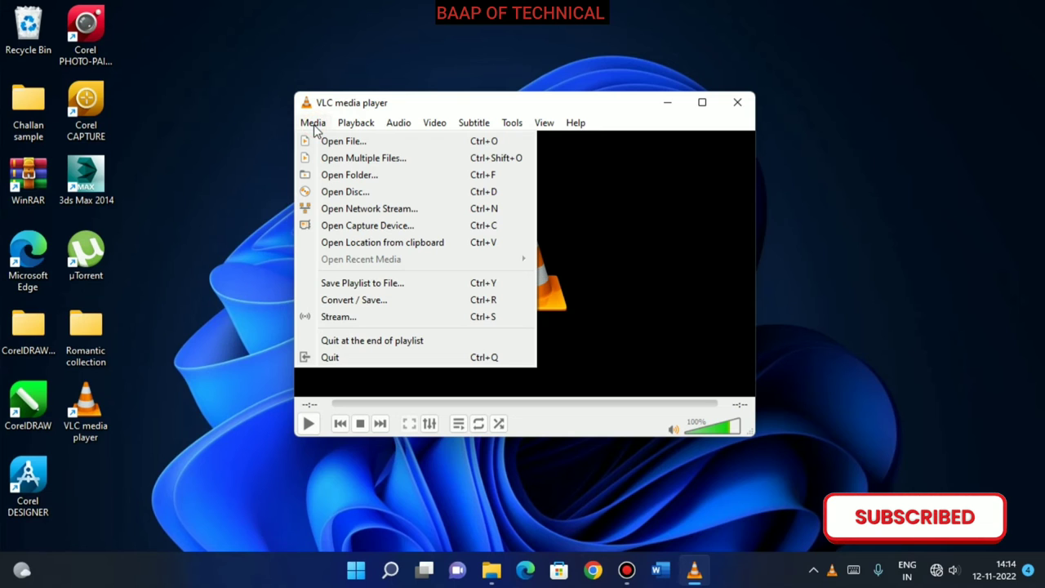
{"action": "left_click", "coordinate": [342, 196]}
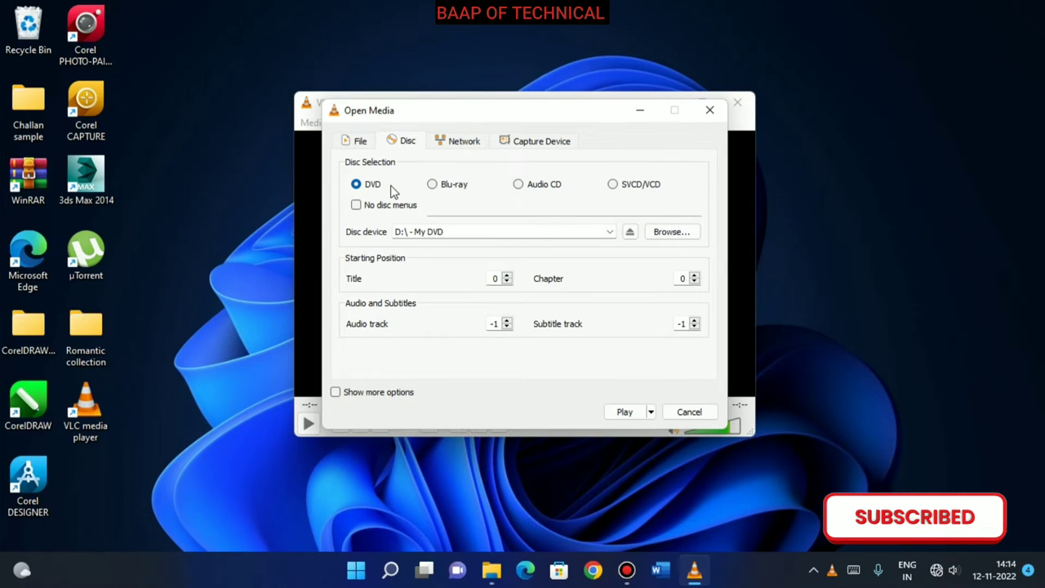
{"action": "left_click", "coordinate": [626, 413]}
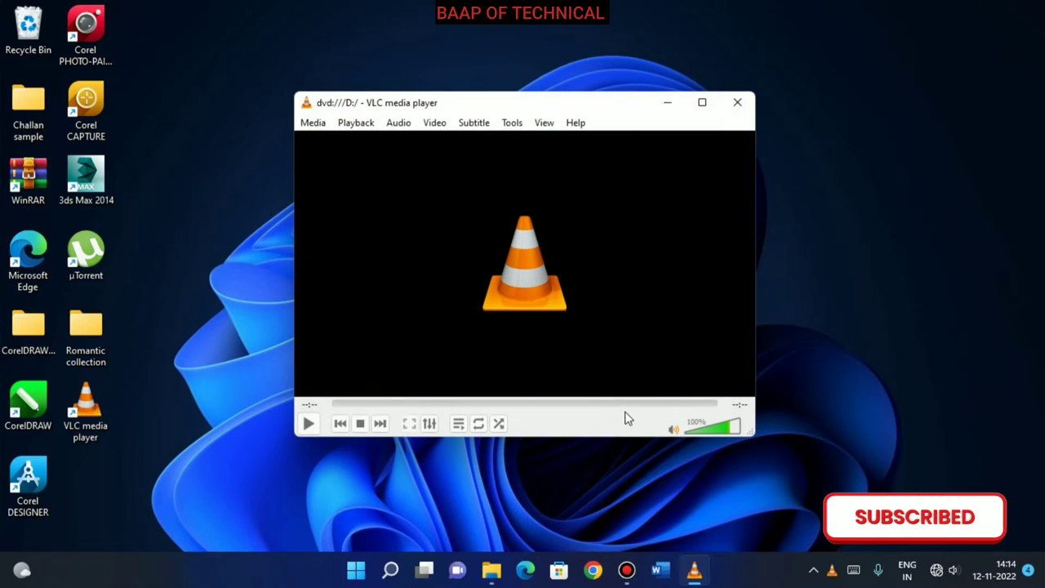
Step: Lower the playback volume to 25% and move the player window so its playback controls fit on the desktop
{"action": "left_click", "coordinate": [697, 433]}
{"action": "mouse_move", "coordinate": [697, 440]}
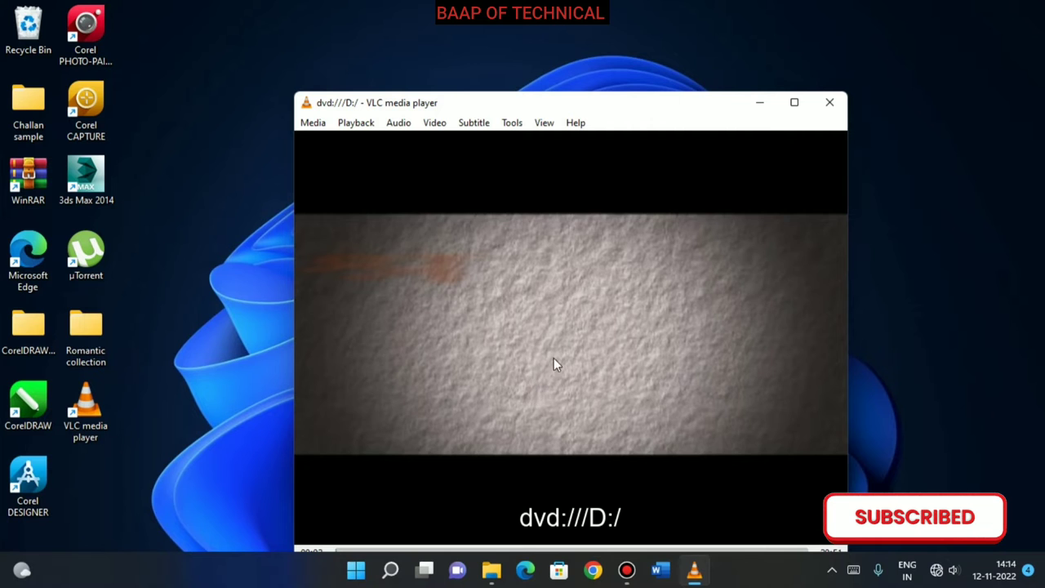
{"action": "left_click_drag", "start_coordinate": [614, 103], "coordinate": [498, 39]}
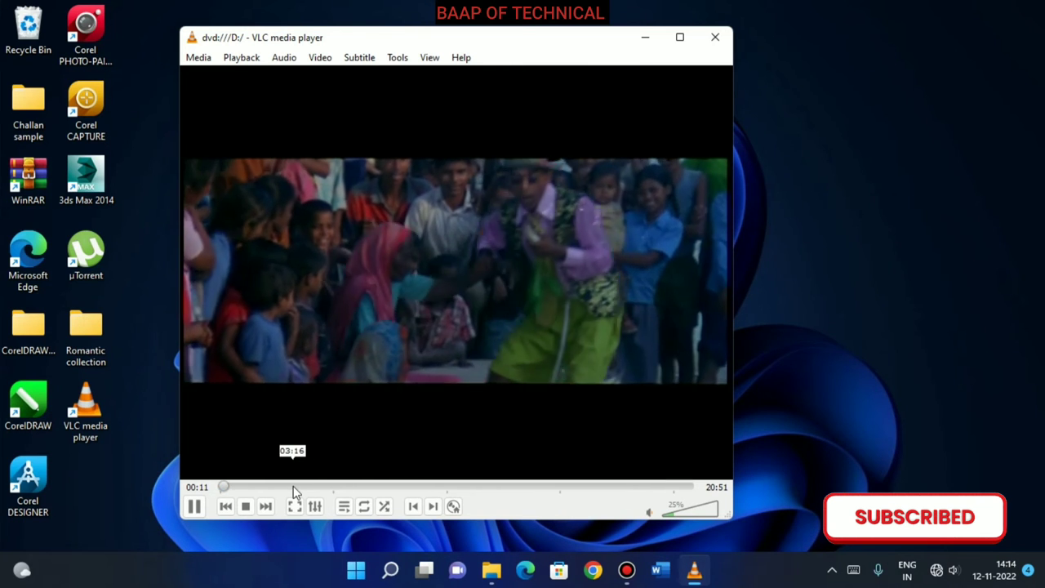
Step: Skip the DVD playback ahead to about 03:16, and again to about 09:27
{"action": "left_click", "coordinate": [293, 486]}
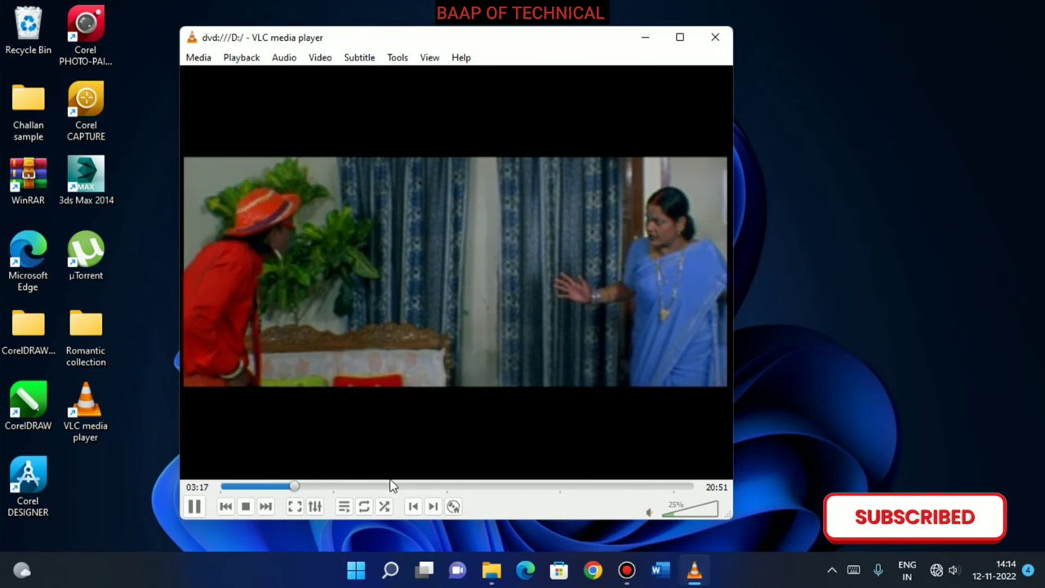
{"action": "left_click", "coordinate": [437, 487]}
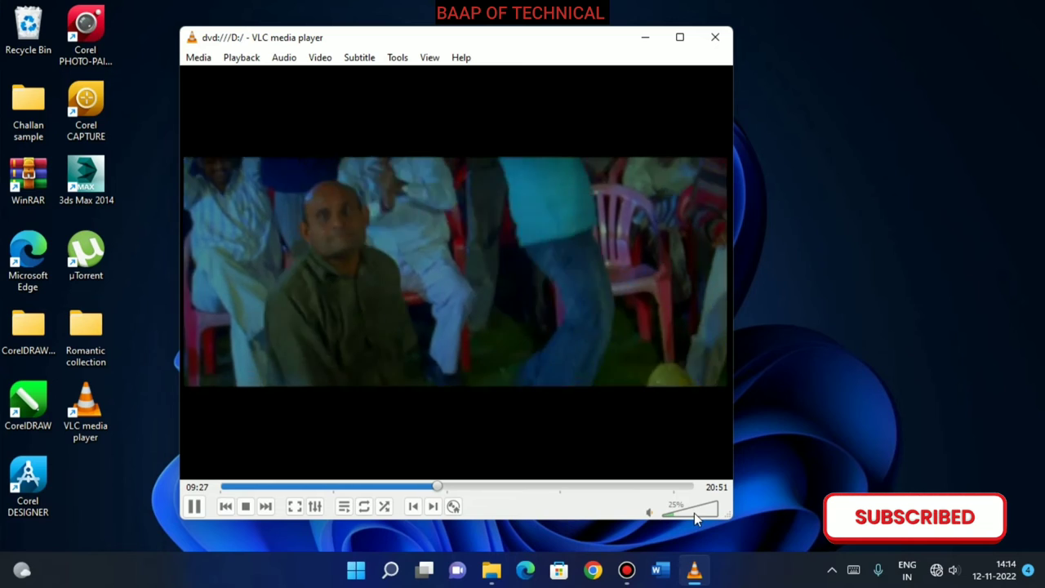
Step: Try playback volumes of 56% and 42%, settle on 20%, and close the player
{"action": "left_click", "coordinate": [688, 511]}
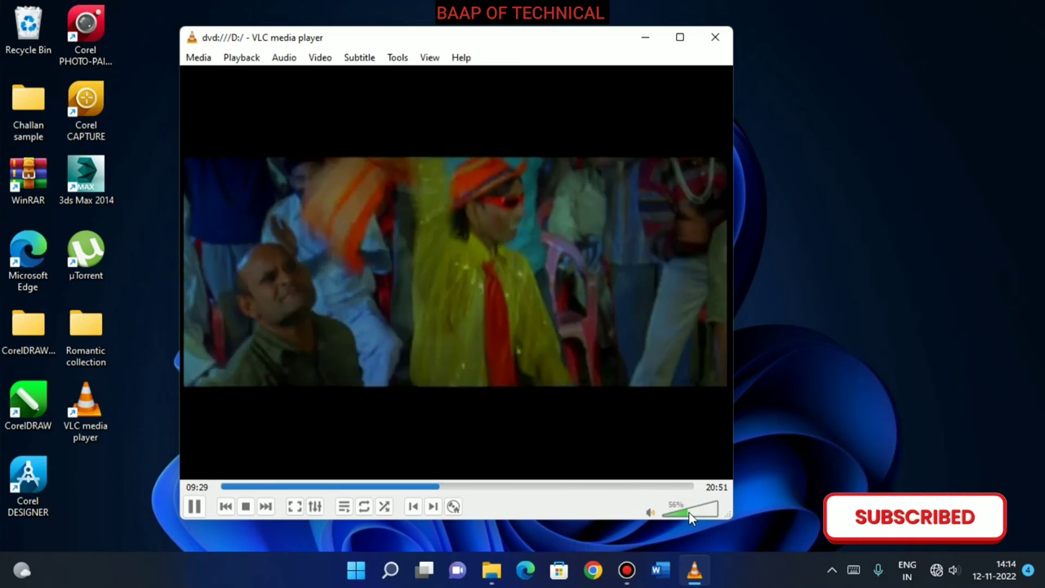
{"action": "left_click", "coordinate": [680, 513]}
{"action": "left_click", "coordinate": [678, 513]}
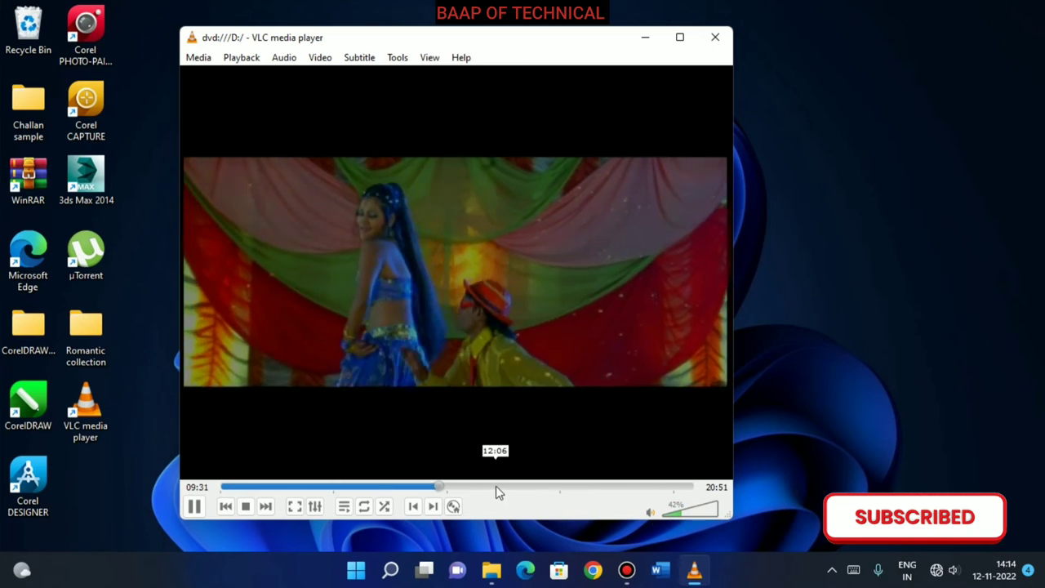
{"action": "left_click", "coordinate": [667, 513]}
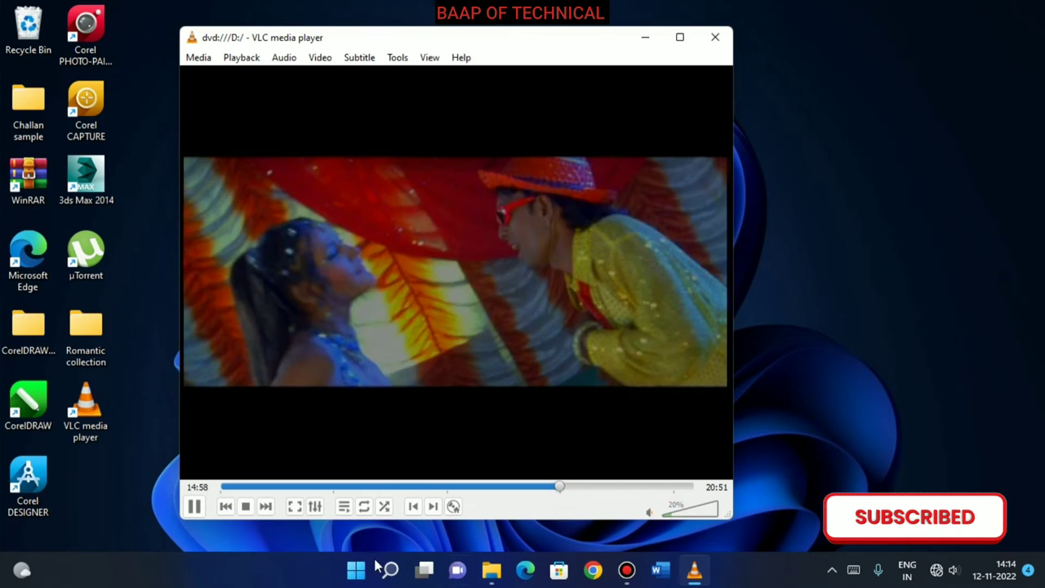
{"action": "left_click", "coordinate": [714, 37]}
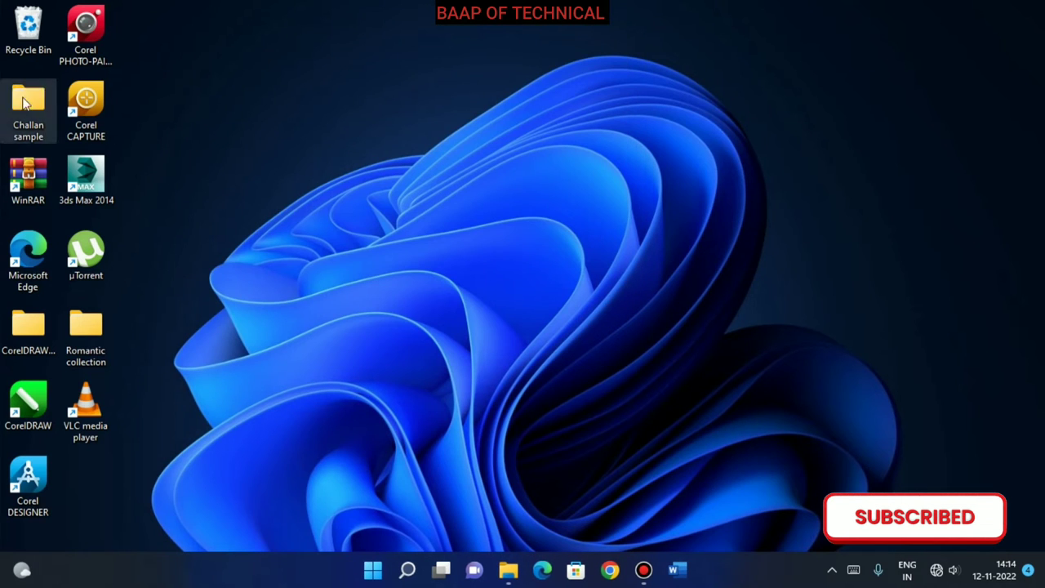
Step: Open DVD RW Drive (D:) My DVD from This PC so it plays in VLC media player, and close the player
{"action": "left_click", "coordinate": [506, 571]}
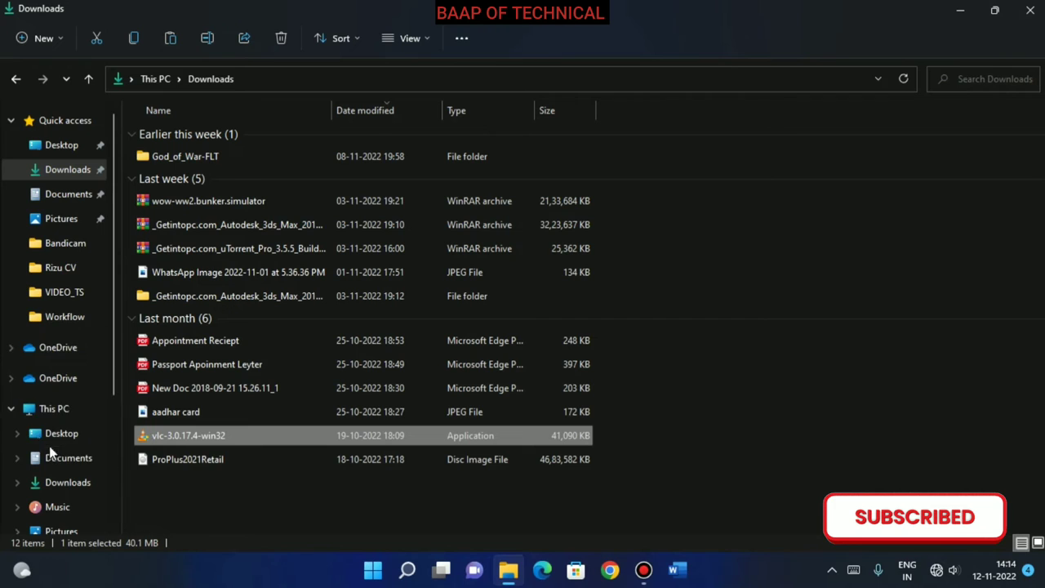
{"action": "left_click", "coordinate": [55, 413]}
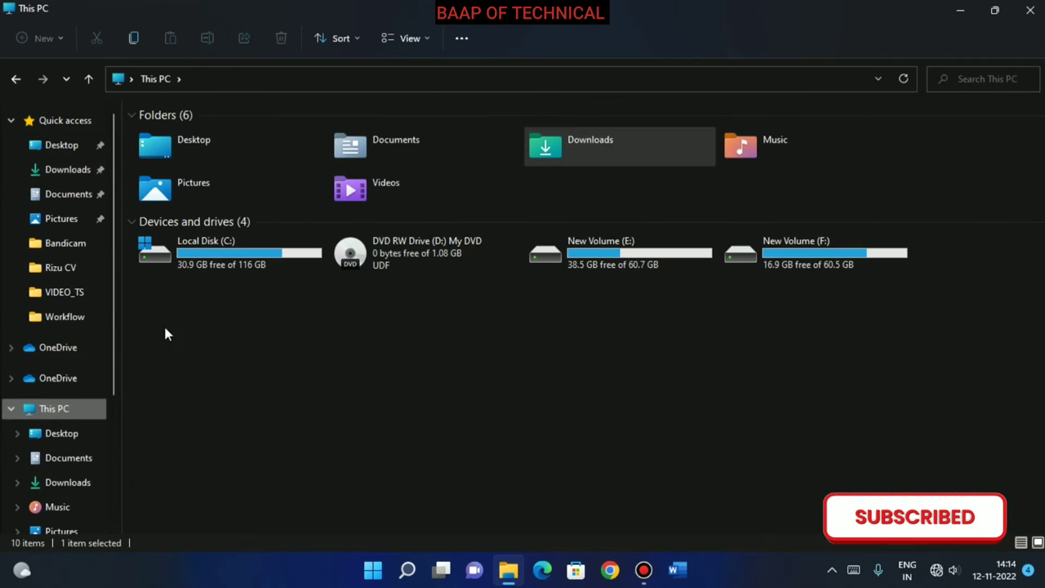
{"action": "left_click", "coordinate": [389, 268]}
{"action": "right_click", "coordinate": [389, 262]}
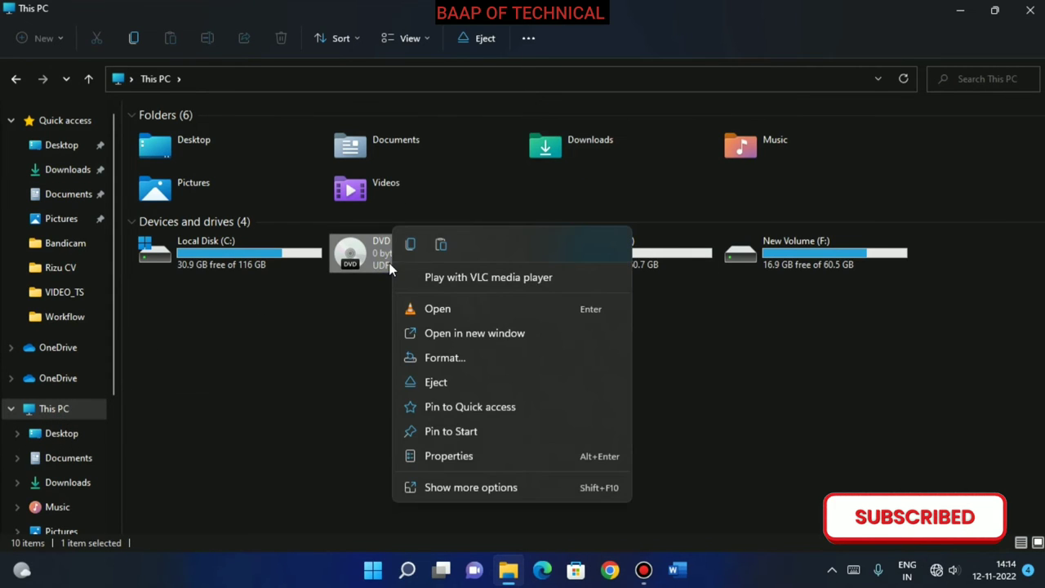
{"action": "left_click", "coordinate": [411, 305]}
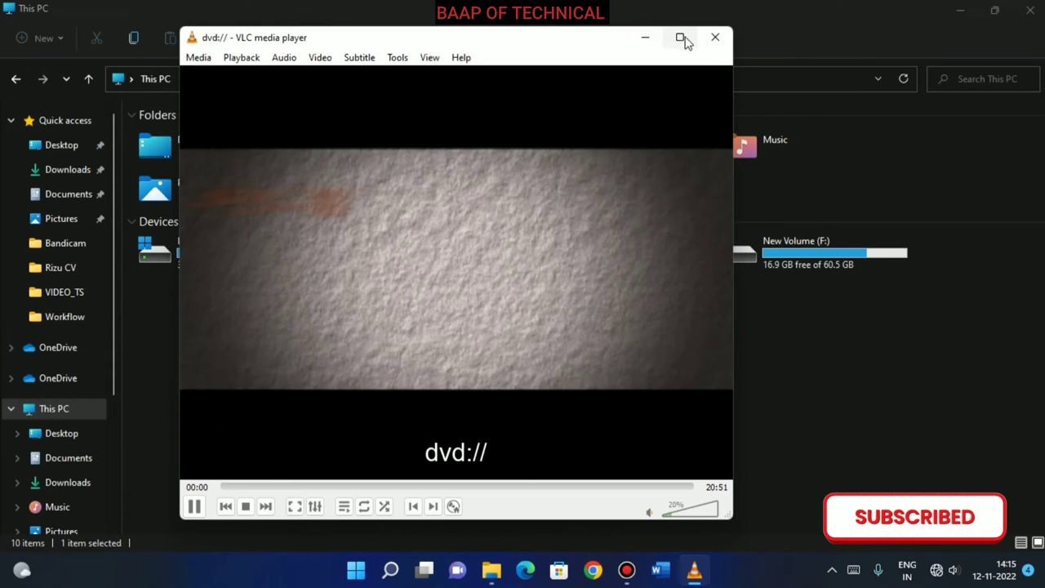
{"action": "left_click", "coordinate": [715, 38]}
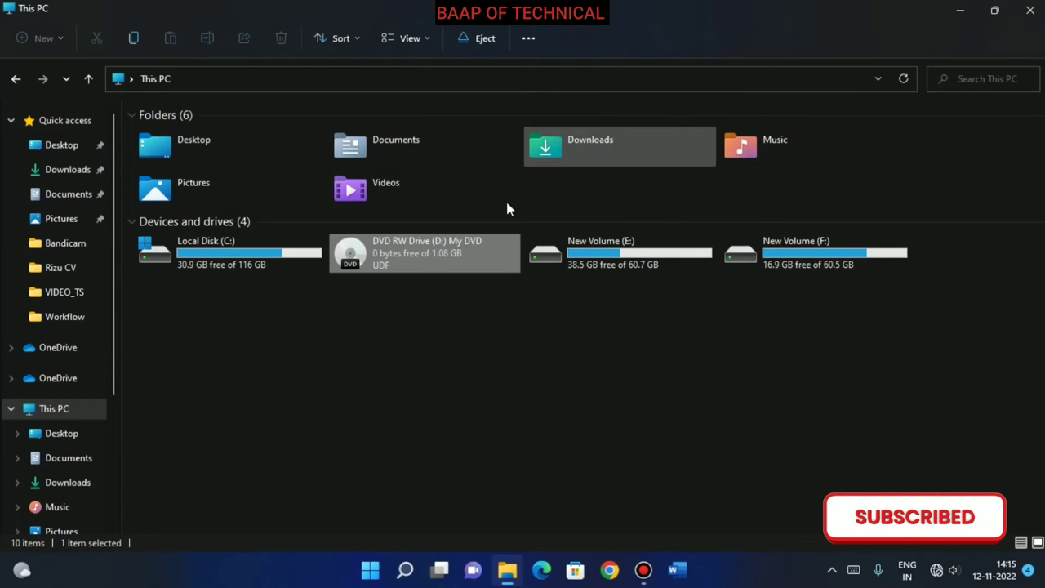
Step: Open DVD RW Drive (D:) My DVD in a new window and go into its VIDEO_TS folder
{"action": "right_click", "coordinate": [409, 259]}
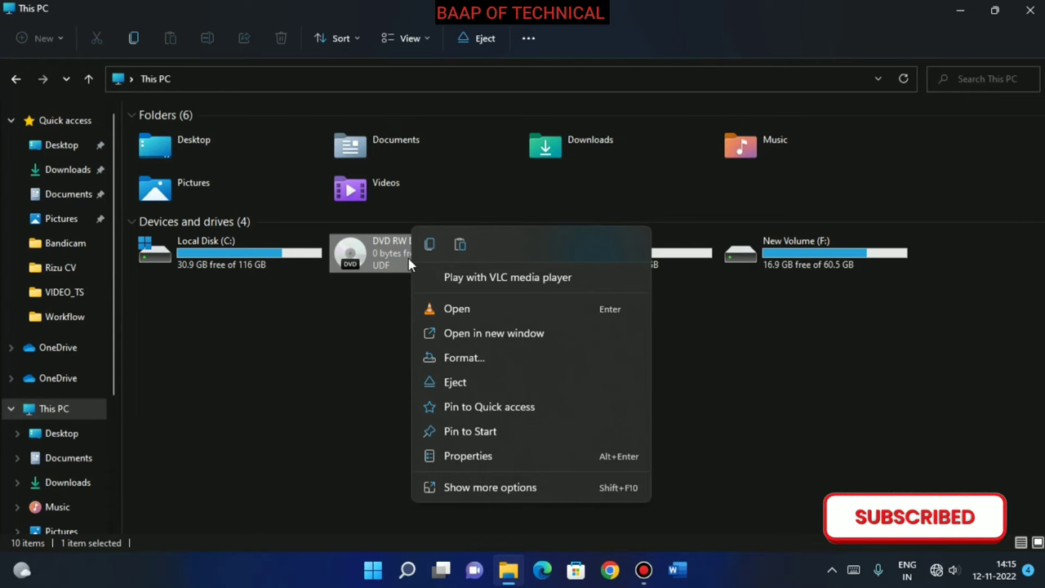
{"action": "left_click", "coordinate": [477, 338]}
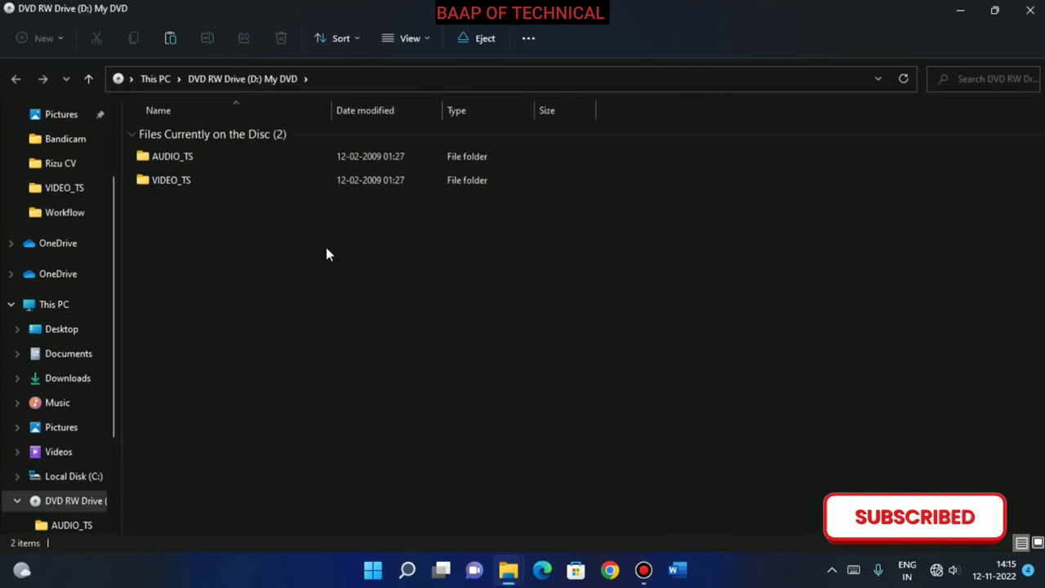
{"action": "double_click", "coordinate": [214, 182]}
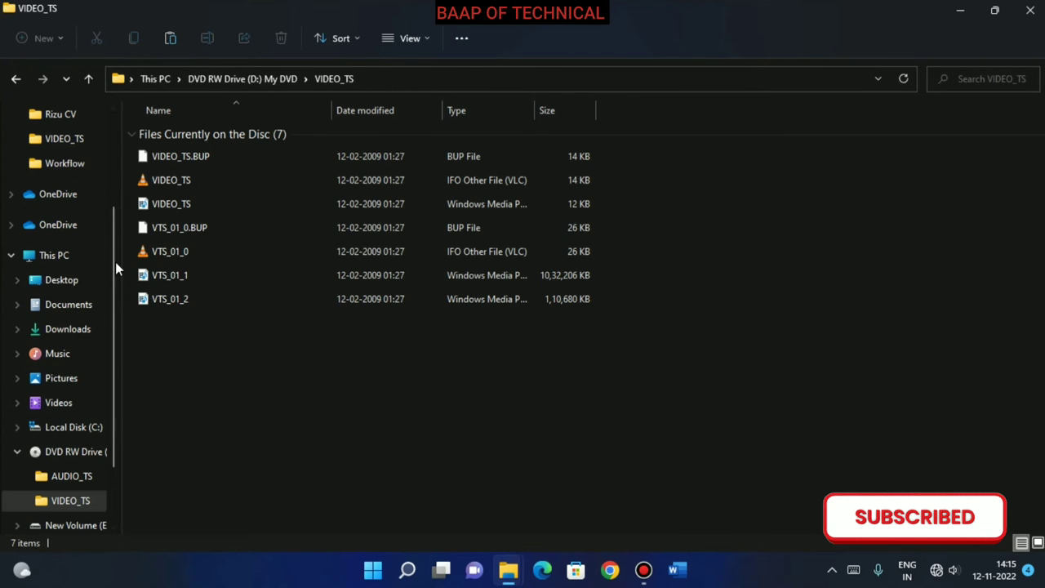
Step: Open VTS_01_1 from the VIDEO_TS folder with VLC media player, setting it to always open .VOB files
{"action": "right_click", "coordinate": [214, 278]}
{"action": "left_click", "coordinate": [182, 282]}
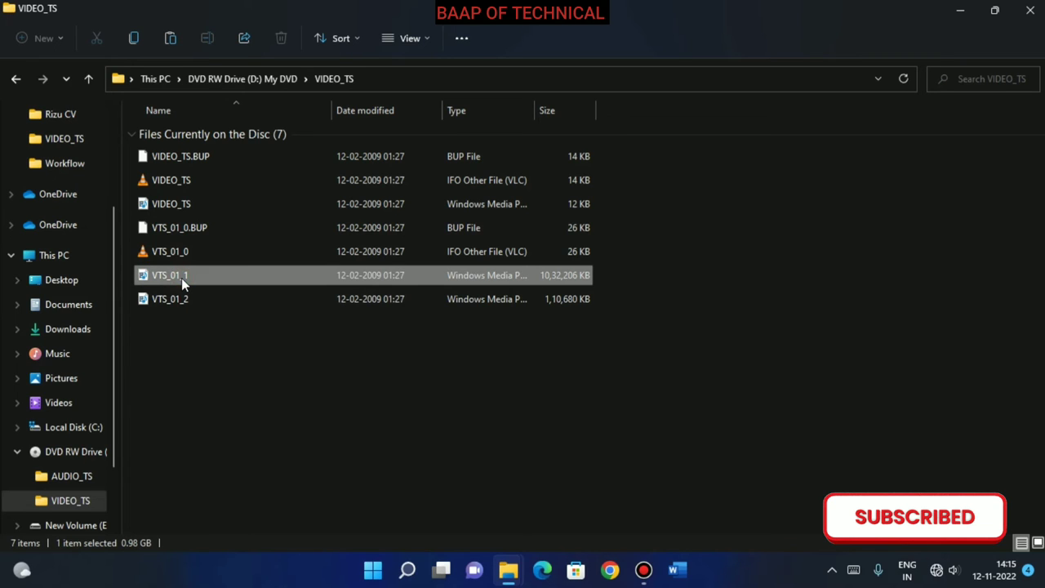
{"action": "right_click", "coordinate": [181, 278]}
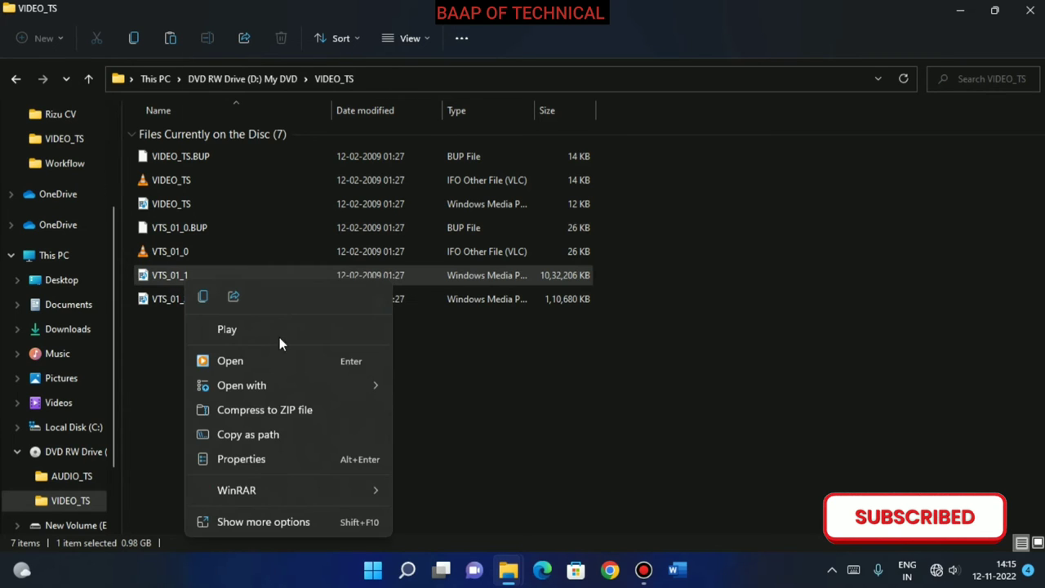
{"action": "mouse_move", "coordinate": [264, 386]}
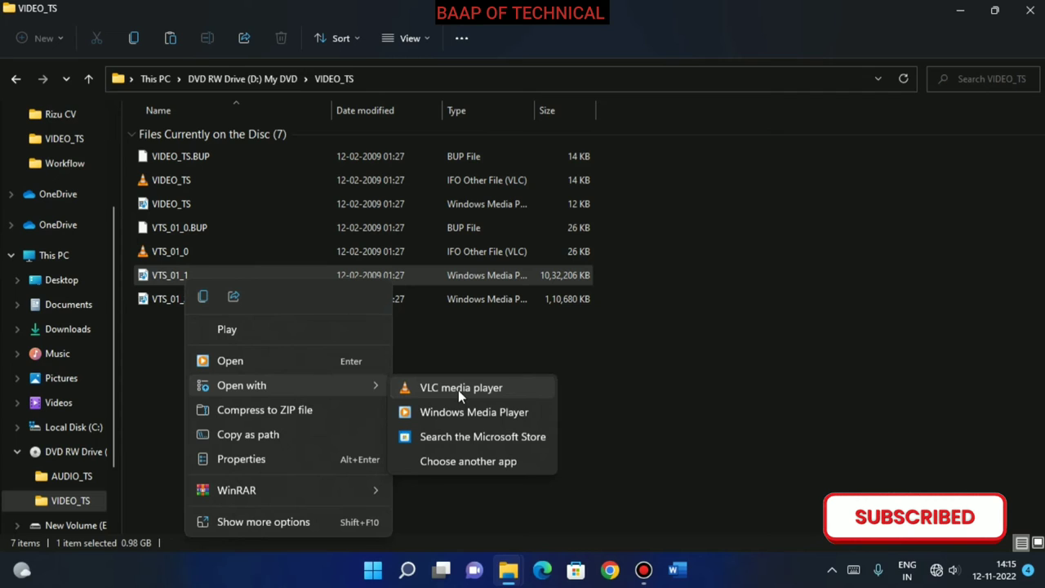
{"action": "left_click", "coordinate": [458, 390]}
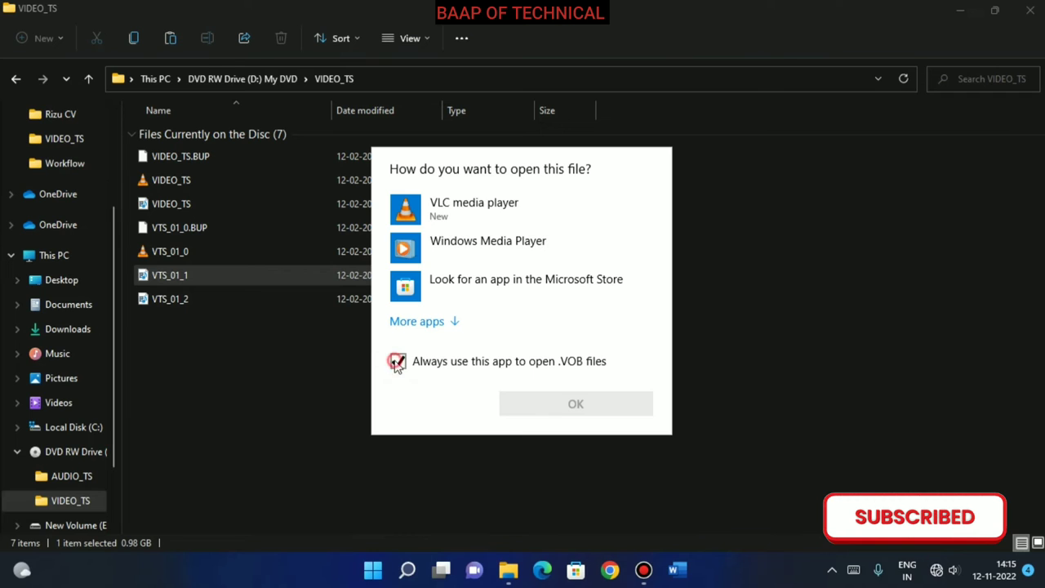
{"action": "left_click", "coordinate": [527, 214]}
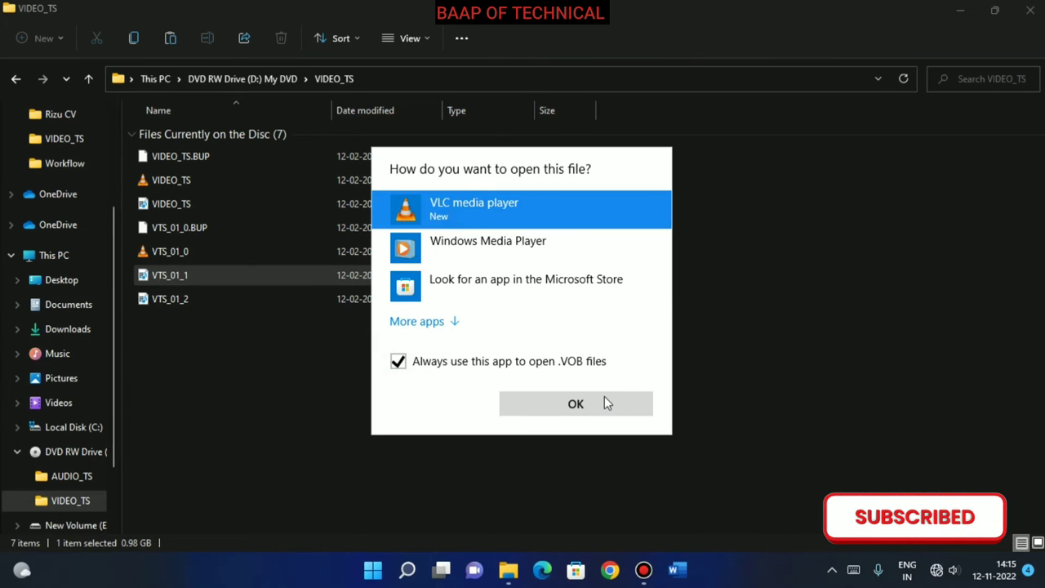
{"action": "left_click", "coordinate": [605, 402]}
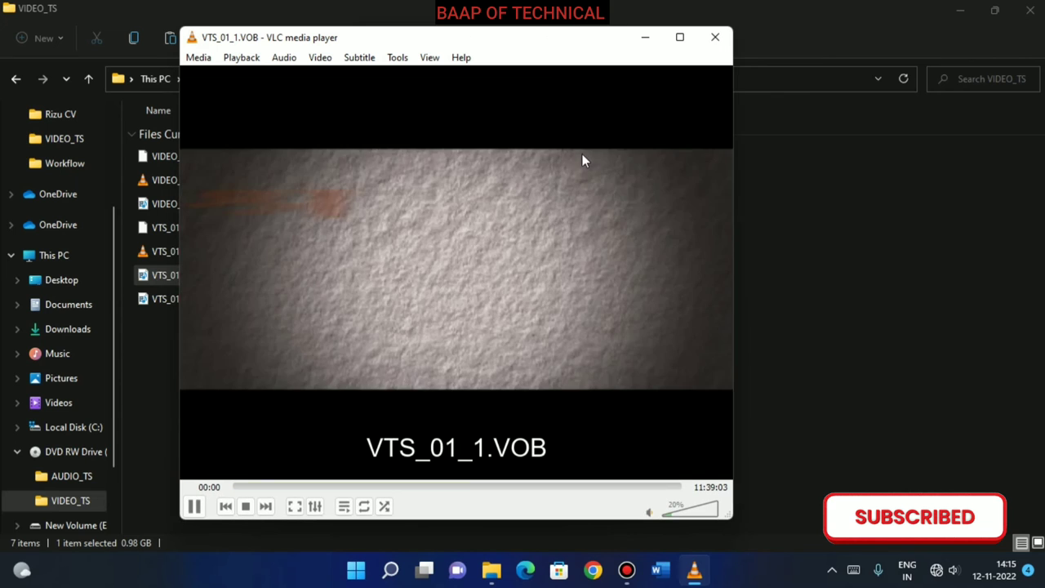
Step: Skip through VTS_01_1 in the maximized player to about 03:11, 05:30 and 08:30, and close the player
{"action": "left_click", "coordinate": [256, 487]}
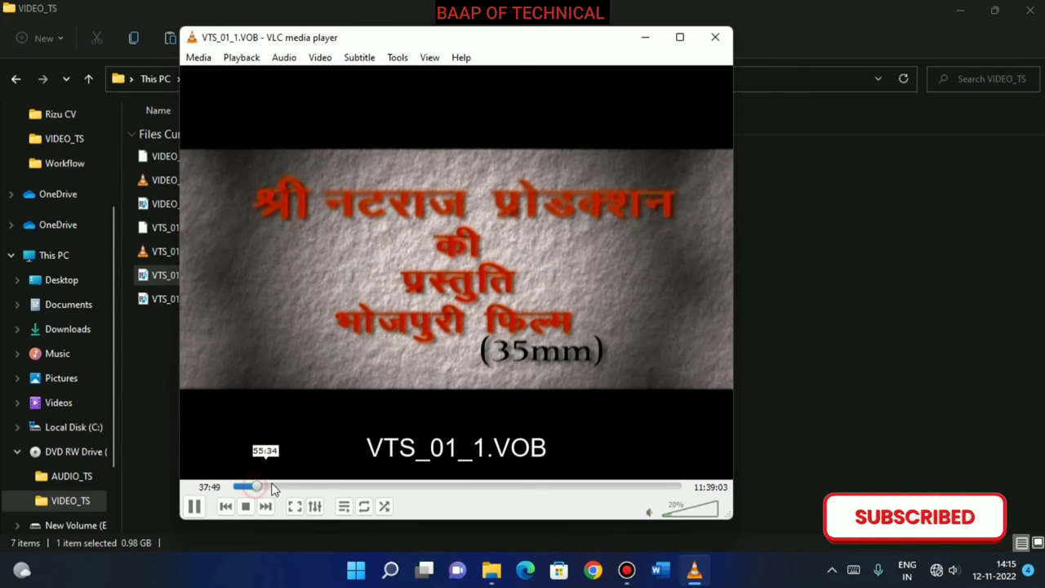
{"action": "left_click", "coordinate": [679, 36]}
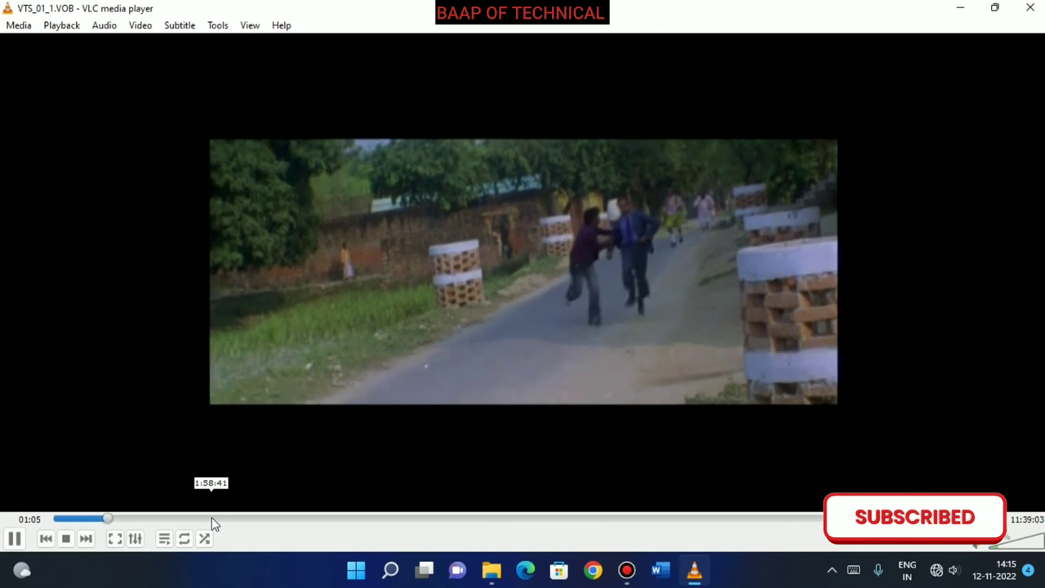
{"action": "left_click", "coordinate": [211, 519]}
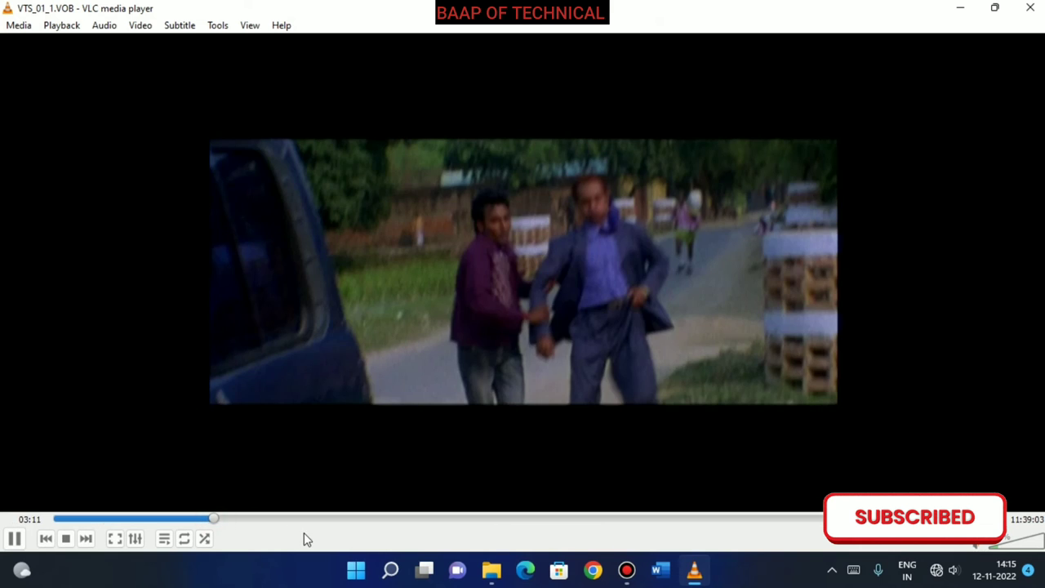
{"action": "left_click", "coordinate": [329, 519]}
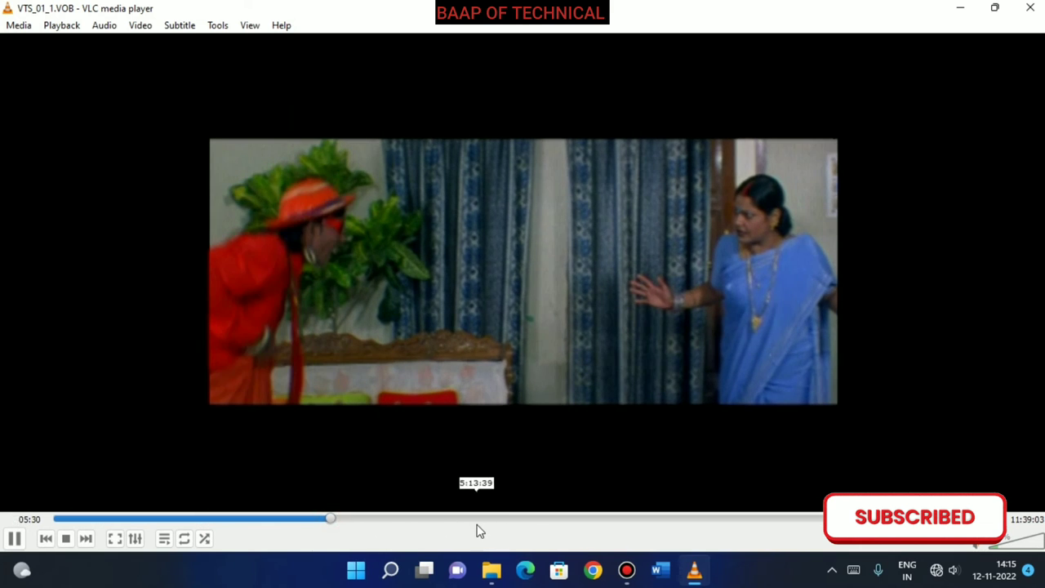
{"action": "left_click", "coordinate": [481, 519]}
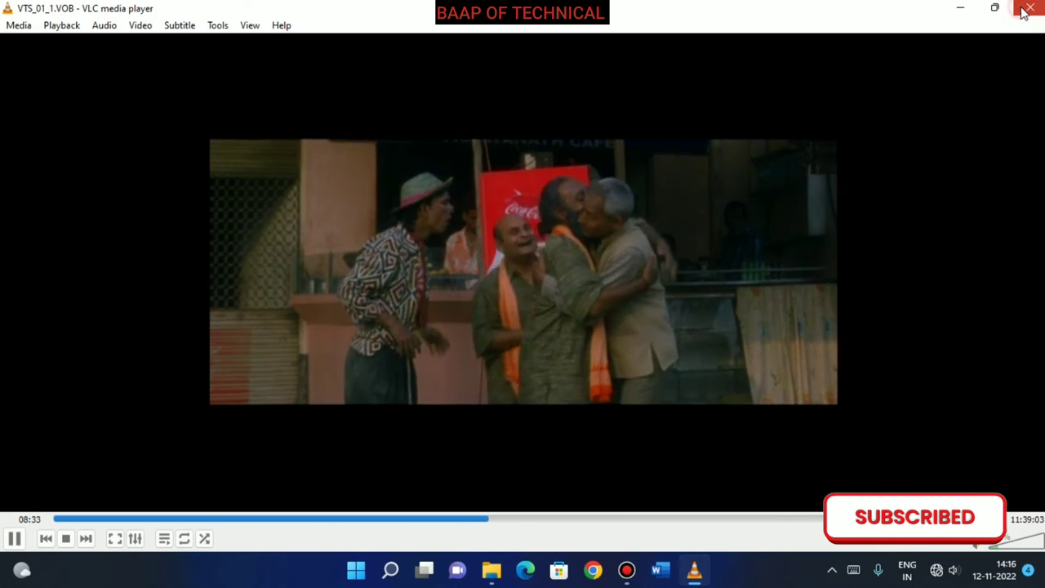
{"action": "left_click", "coordinate": [1028, 8]}
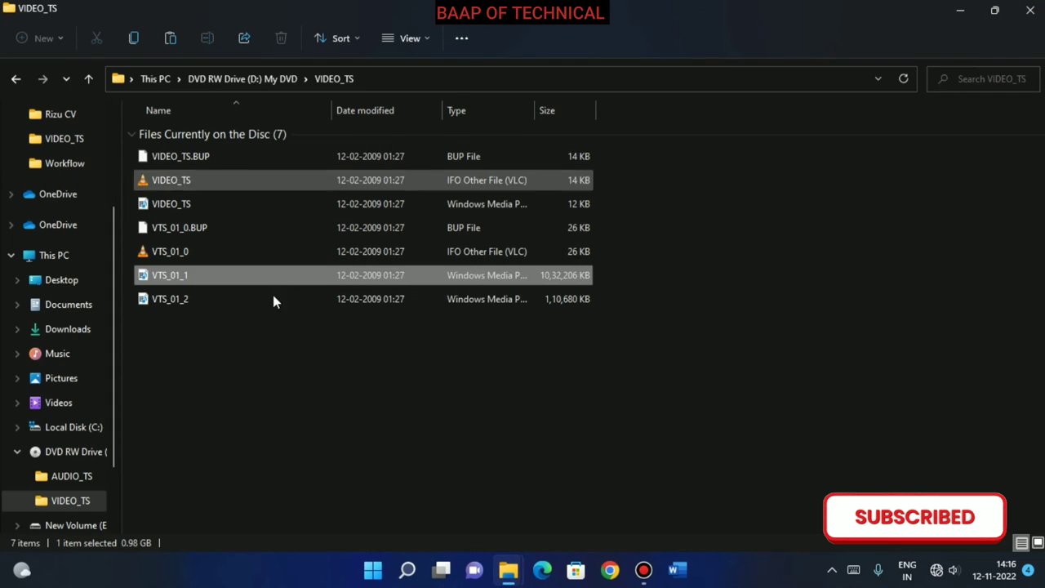
Step: Play VTS_01_2 from the VIDEO_TS folder, skip ahead to about 00:32 and 01:04, and close the player
{"action": "left_click", "coordinate": [183, 304]}
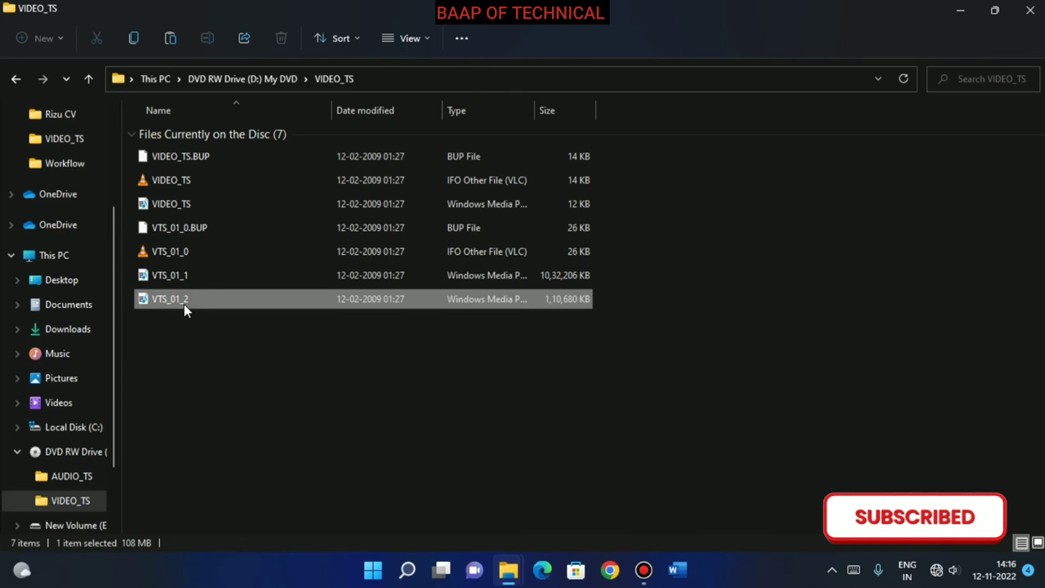
{"action": "right_click", "coordinate": [184, 303]}
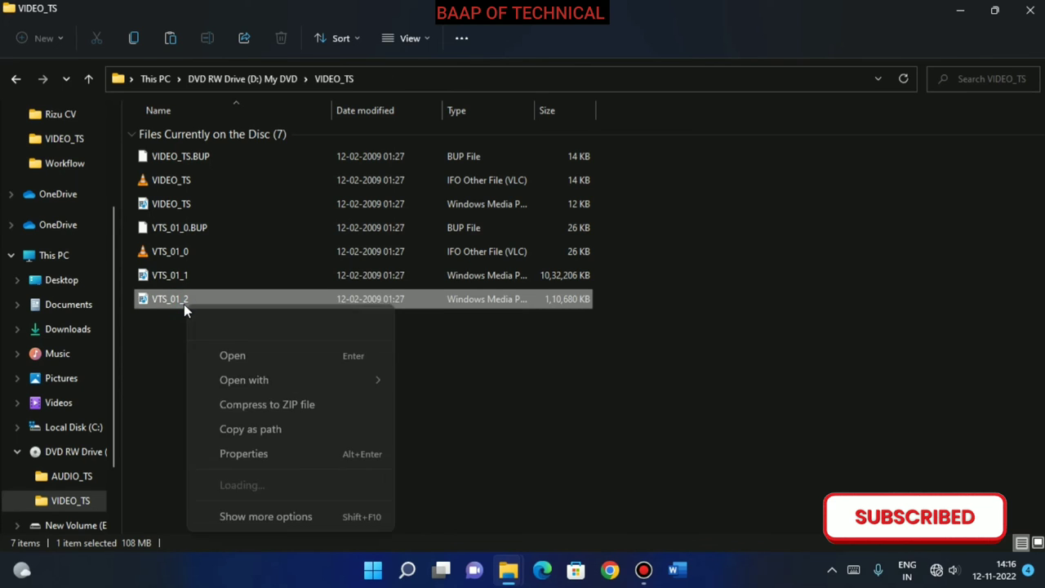
{"action": "left_click", "coordinate": [221, 359]}
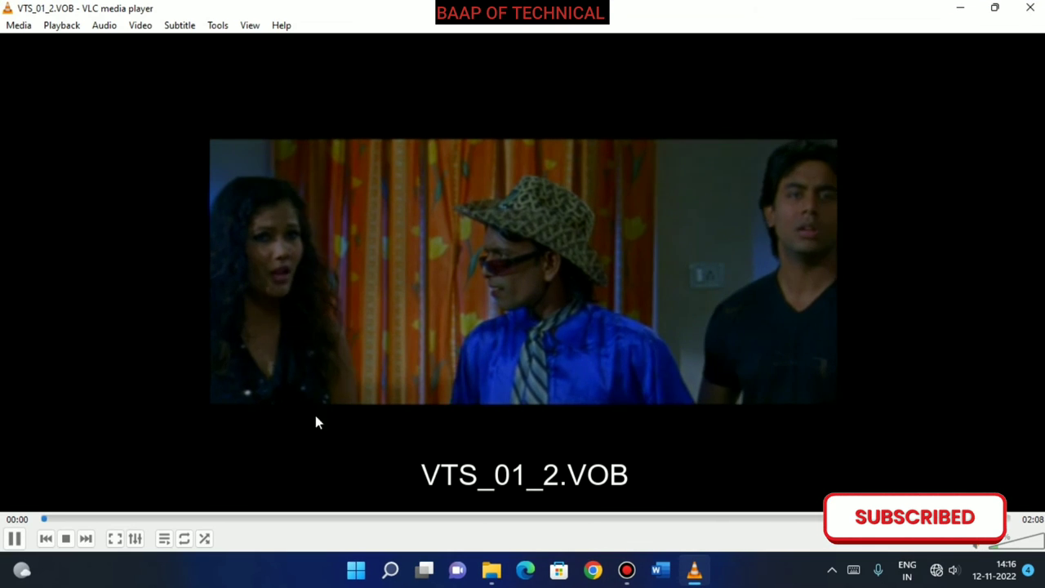
{"action": "left_click", "coordinate": [256, 520]}
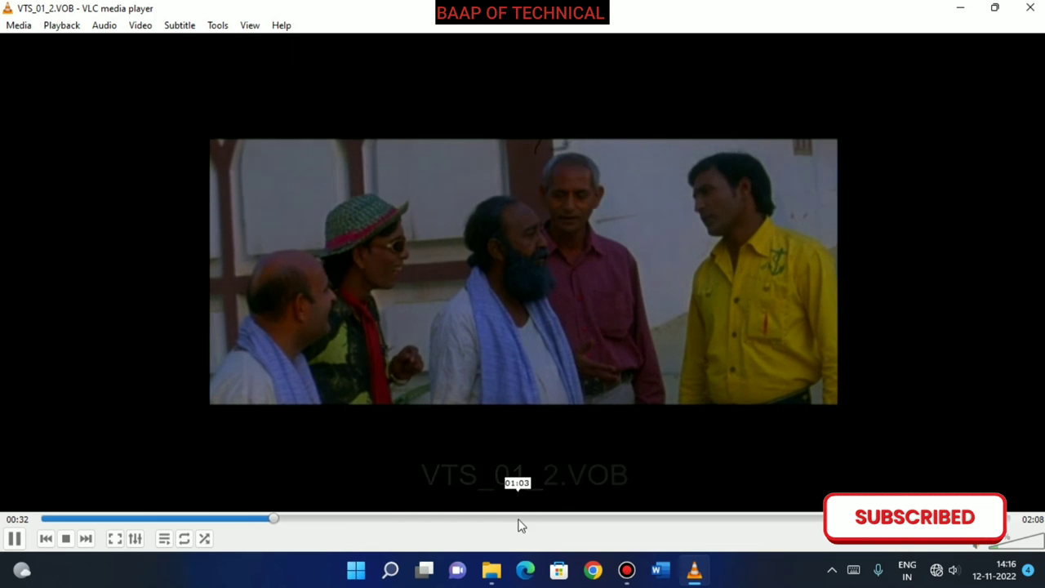
{"action": "left_click", "coordinate": [508, 520]}
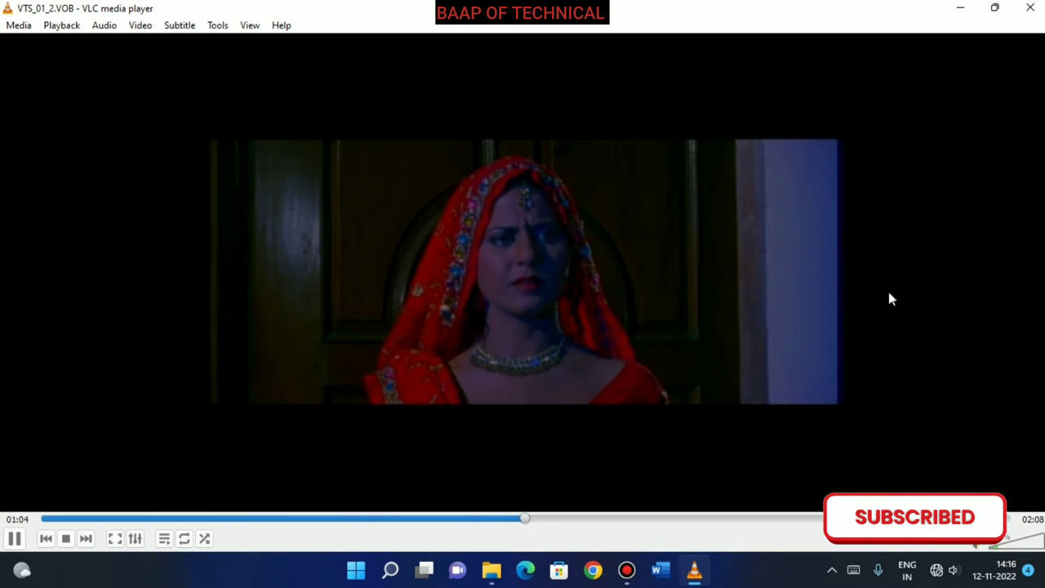
{"action": "left_click", "coordinate": [1026, 7]}
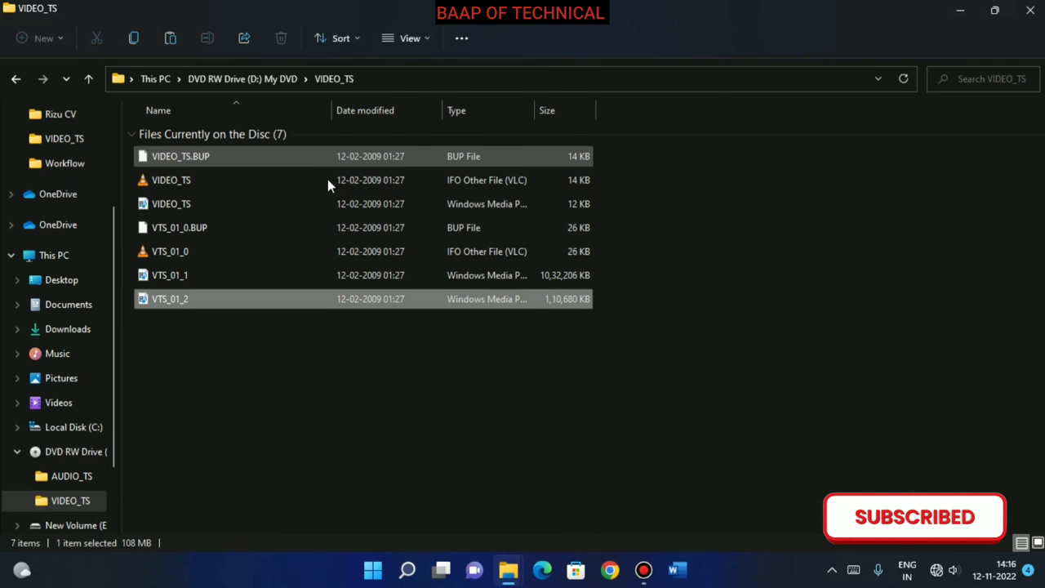
Step: Close the VIDEO_TS and This PC windows to return to the desktop
{"action": "left_click", "coordinate": [1036, 10]}
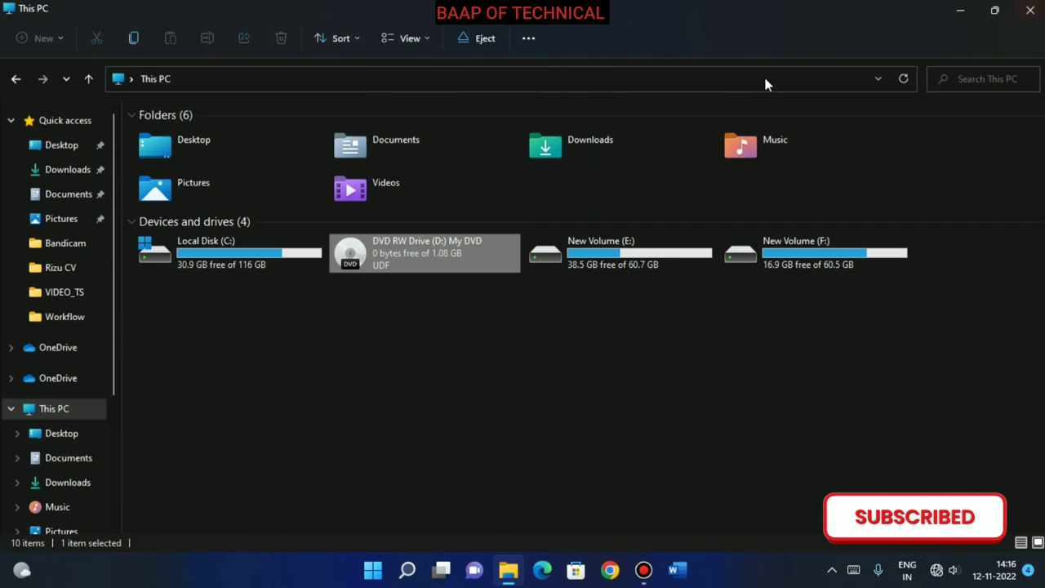
{"action": "left_click", "coordinate": [1031, 7]}
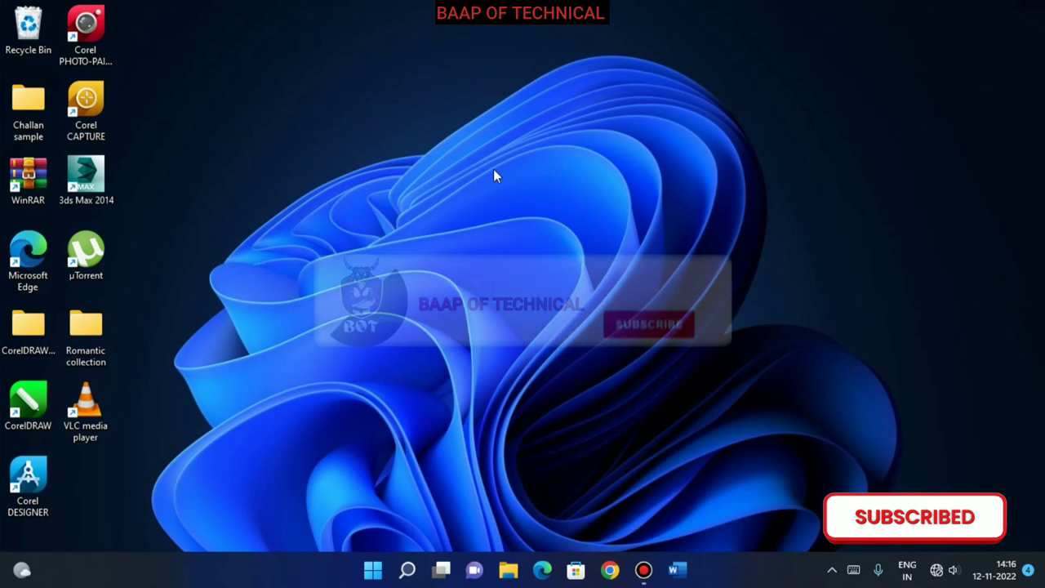
{"action": "right_click", "coordinate": [496, 170]}
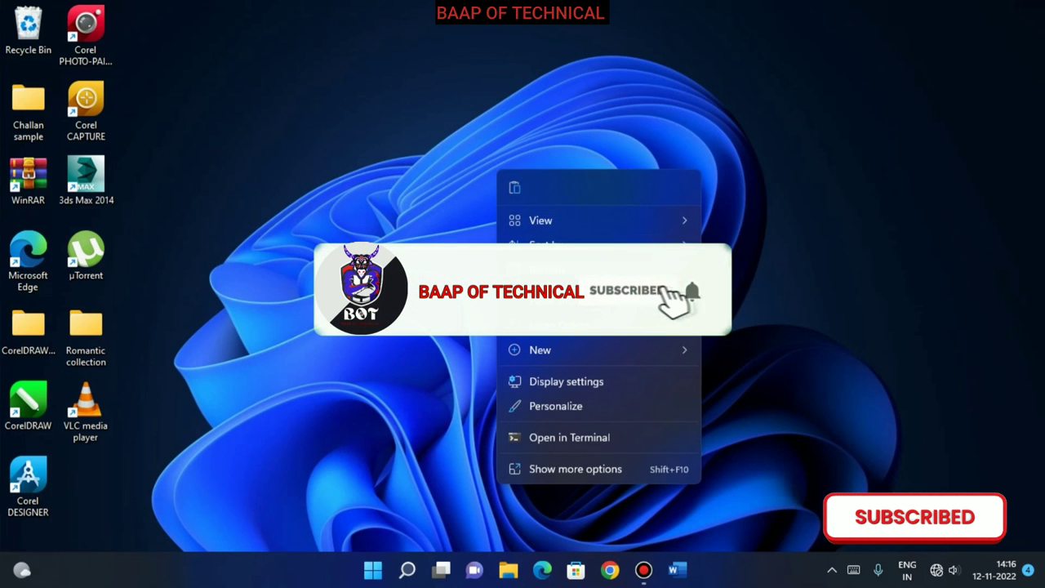